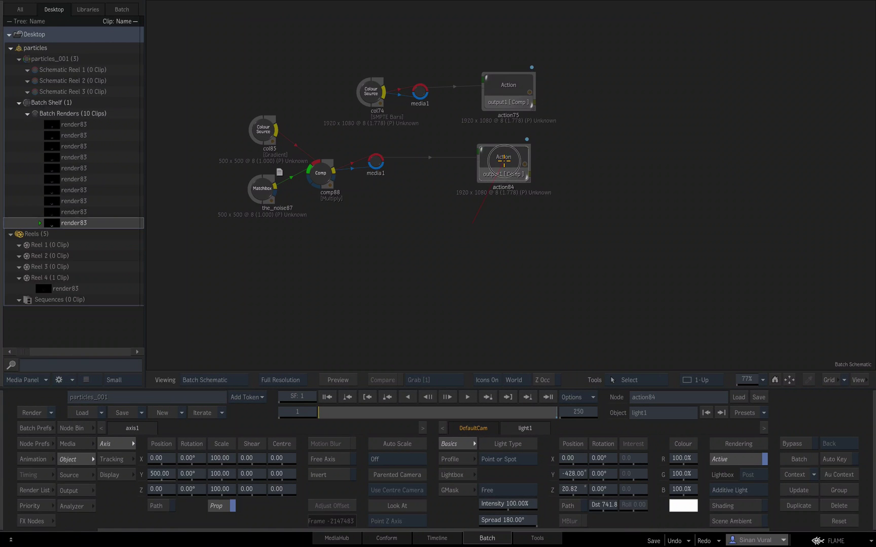
Open the node schematic of action84 and play back its rendered particle output
{"action": "left_click", "coordinate": [458, 217]}
{"action": "mouse_move", "coordinate": [499, 158]}
{"action": "left_mouse_down"}
{"action": "mouse_move", "coordinate": [505, 170]}
{"action": "mouse_move", "coordinate": [502, 160]}
{"action": "left_mouse_up"}
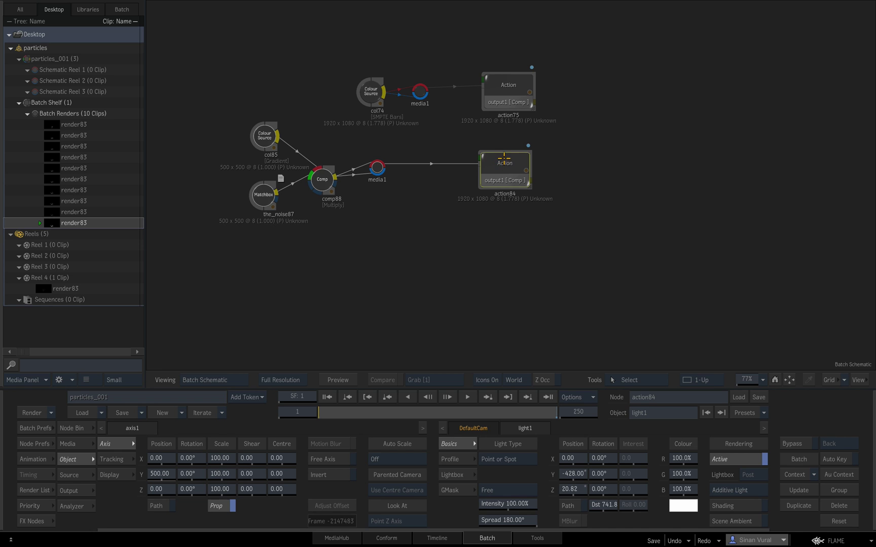
{"action": "double_click", "coordinate": [503, 161]}
{"action": "key", "text": "Escape"}
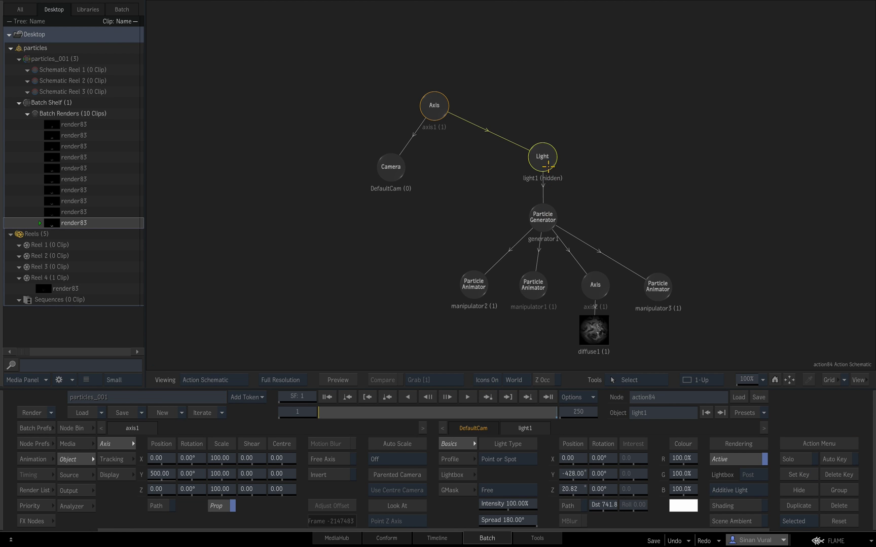
{"action": "left_click_drag", "start_coordinate": [546, 162], "coordinate": [545, 158]}
{"action": "key", "text": "F4"}
{"action": "left_click", "coordinate": [468, 399]}
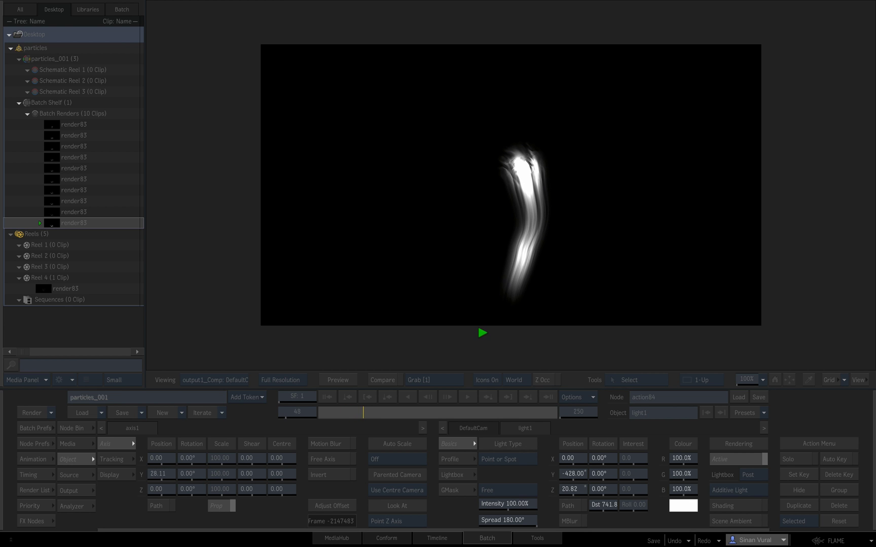
{"action": "left_click", "coordinate": [482, 333]}
Examine the comp88 media feeding action84, scrub it back to the first frame and return to the batch schematic
{"action": "left_click", "coordinate": [82, 444]}
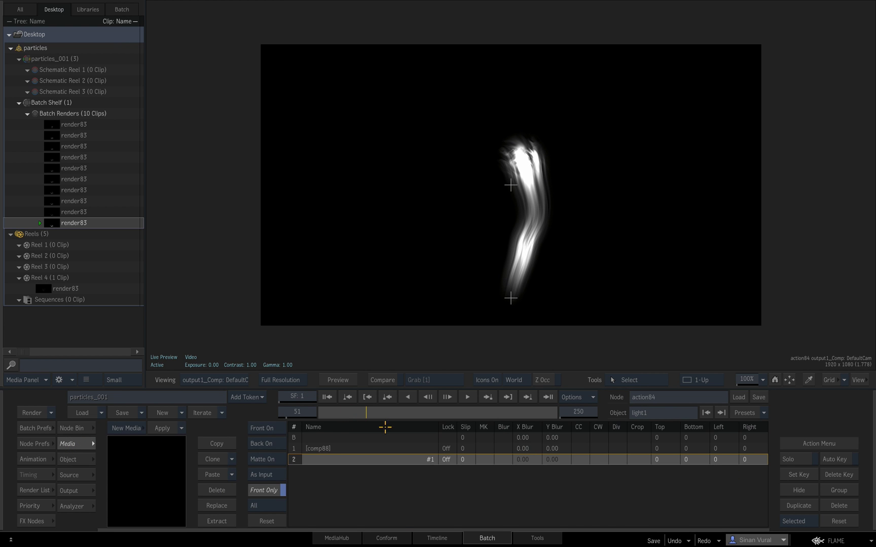
{"action": "left_click", "coordinate": [327, 448]}
{"action": "key", "text": "F1"}
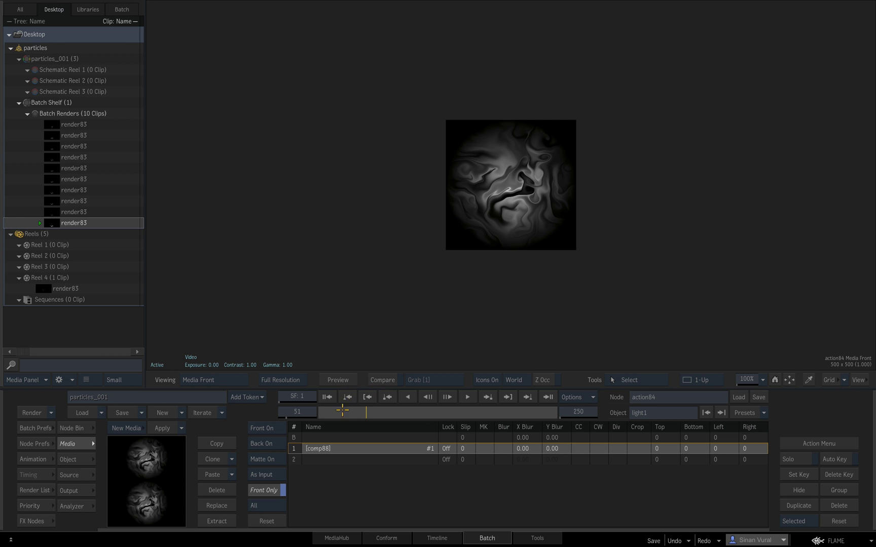
{"action": "left_click_drag", "start_coordinate": [342, 410], "coordinate": [288, 399]}
{"action": "key", "text": "F4"}
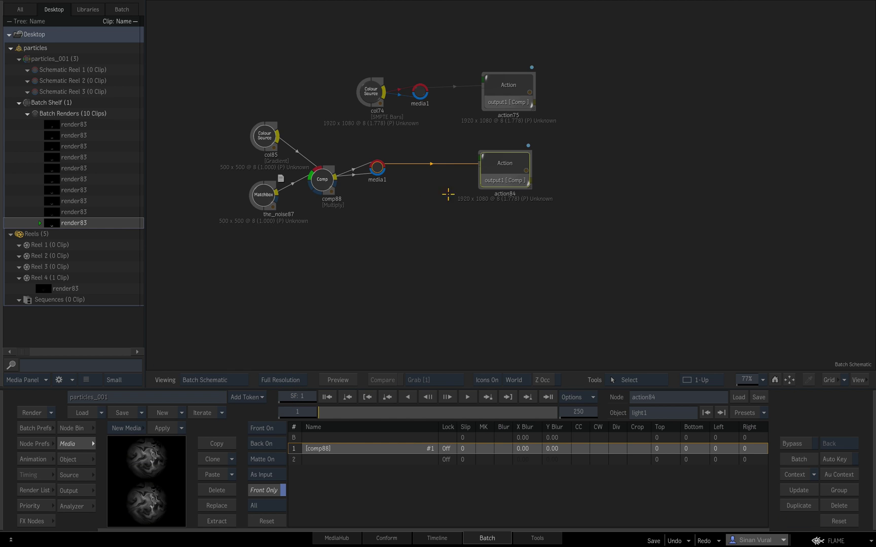
Duplicate action84 together with its gradient, noise and comp input nodes, and place the copy below the original
{"action": "left_click_drag", "start_coordinate": [509, 165], "coordinate": [513, 170]}
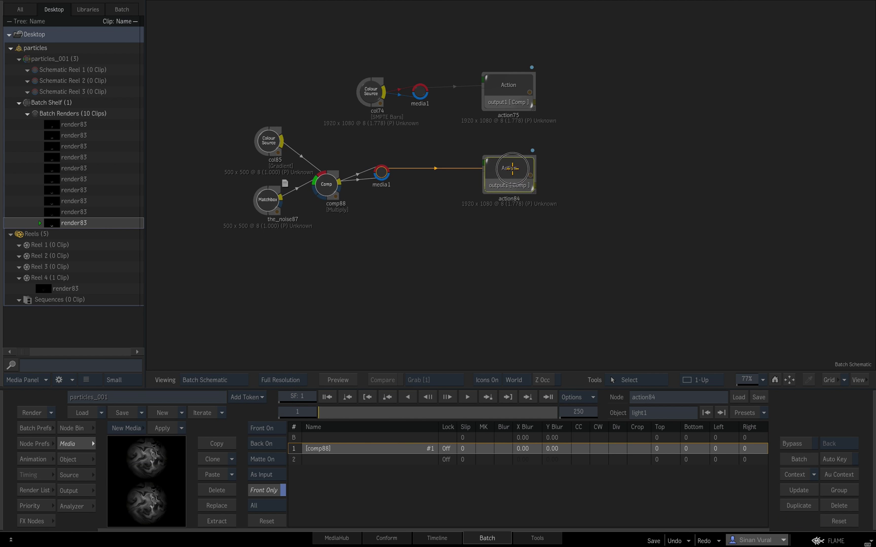
{"action": "key", "text": "ctrl+d"}
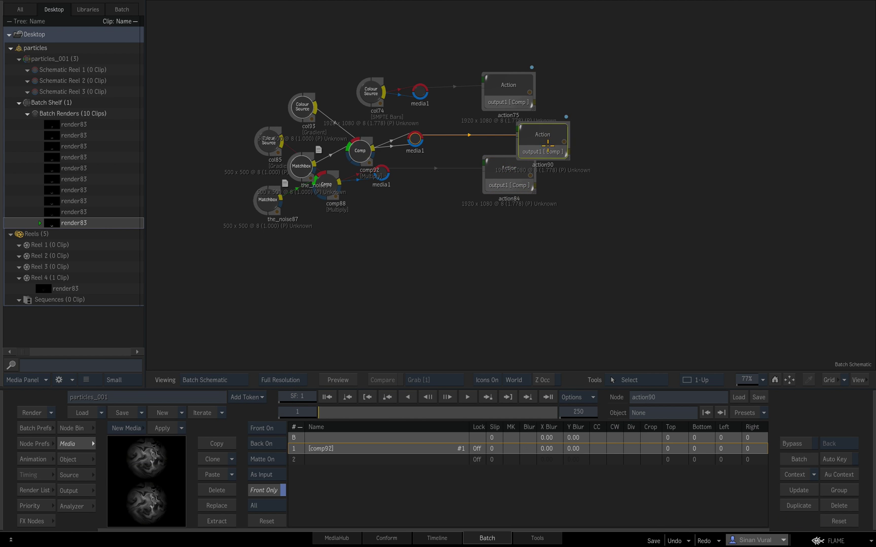
{"action": "left_click_drag", "start_coordinate": [551, 151], "coordinate": [524, 276]}
{"action": "left_click_drag", "start_coordinate": [608, 261], "coordinate": [635, 124]}
{"action": "left_click_drag", "start_coordinate": [522, 158], "coordinate": [517, 187]}
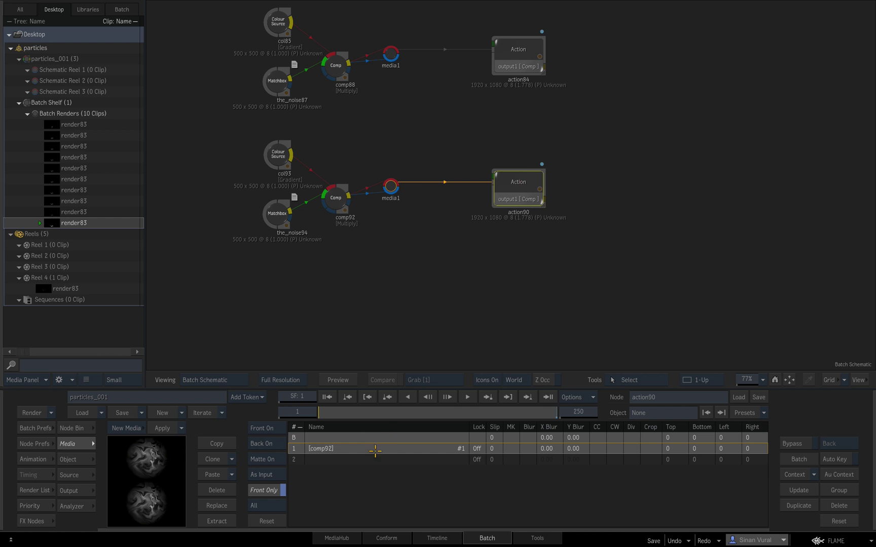
In the duplicated action, move the particle generator branch aside and add the comp92 media as an image surface under axis1
{"action": "double_click", "coordinate": [517, 188]}
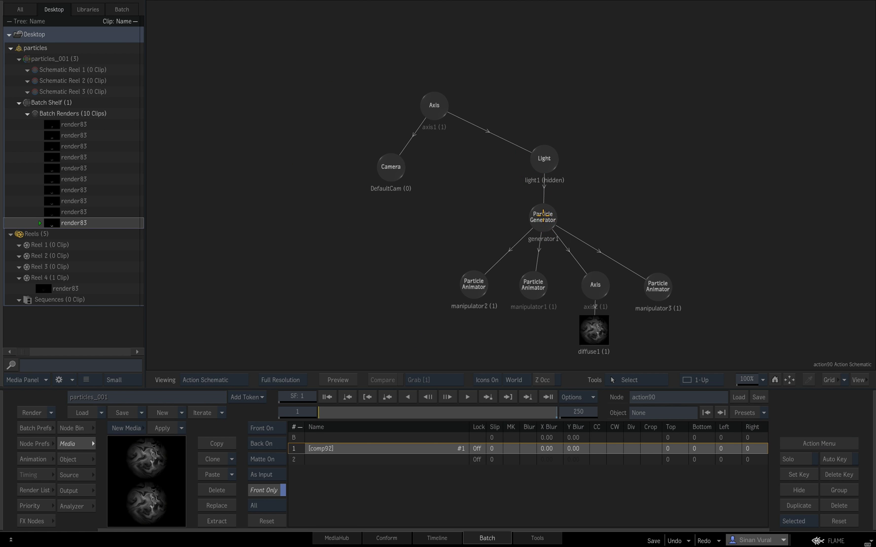
{"action": "left_click_drag", "start_coordinate": [542, 217], "coordinate": [581, 209]}
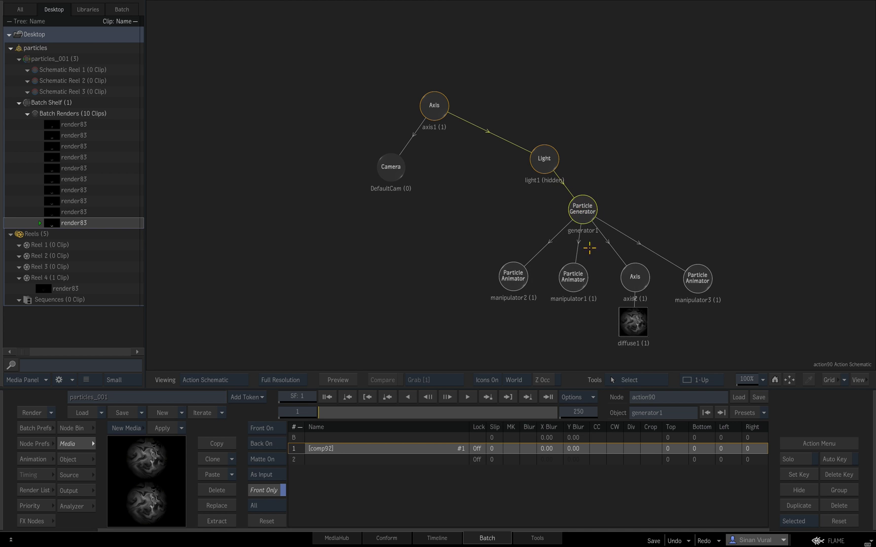
{"action": "double_click", "coordinate": [320, 449]}
{"action": "left_click_drag", "start_coordinate": [759, 114], "coordinate": [375, 164]}
{"action": "double_click", "coordinate": [440, 210]}
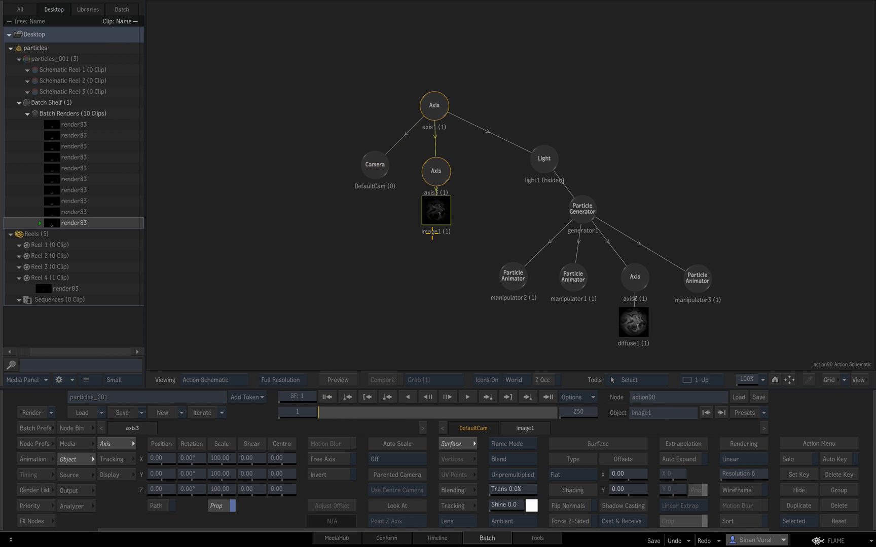
View the front media of image1, scrub through its animated noise and return to the first frame
{"action": "key", "text": "F1"}
{"action": "left_click_drag", "start_coordinate": [322, 414], "coordinate": [417, 400]}
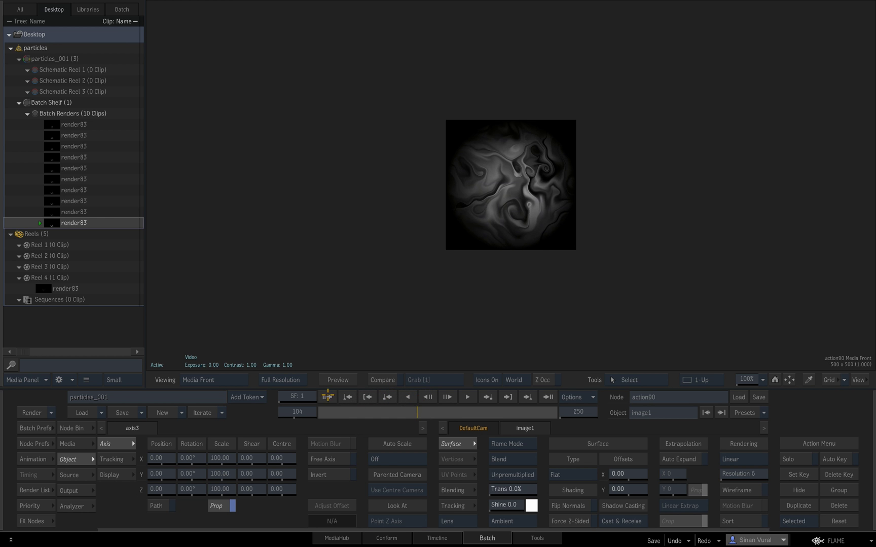
{"action": "left_click", "coordinate": [326, 397]}
{"action": "key", "text": "F4"}
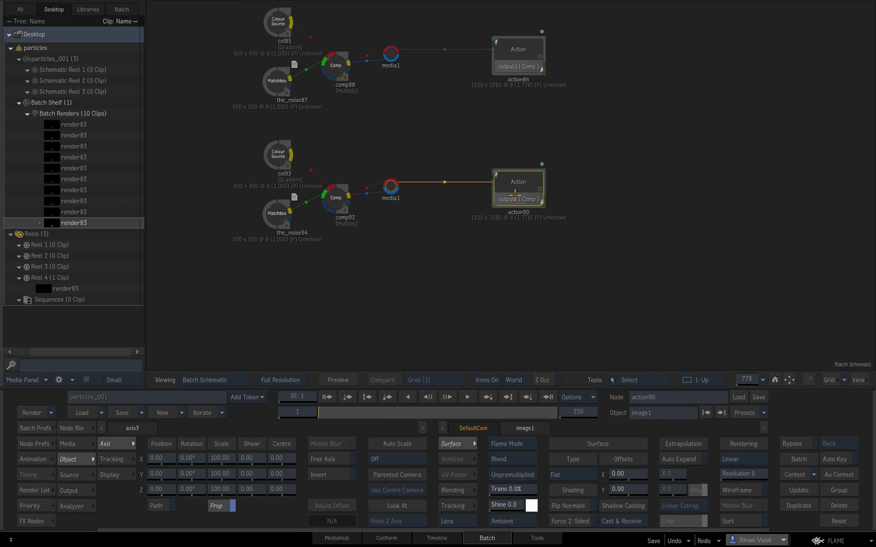
{"action": "key", "text": "F4"}
{"action": "key", "text": "F4"}
{"action": "key", "text": "F4"}
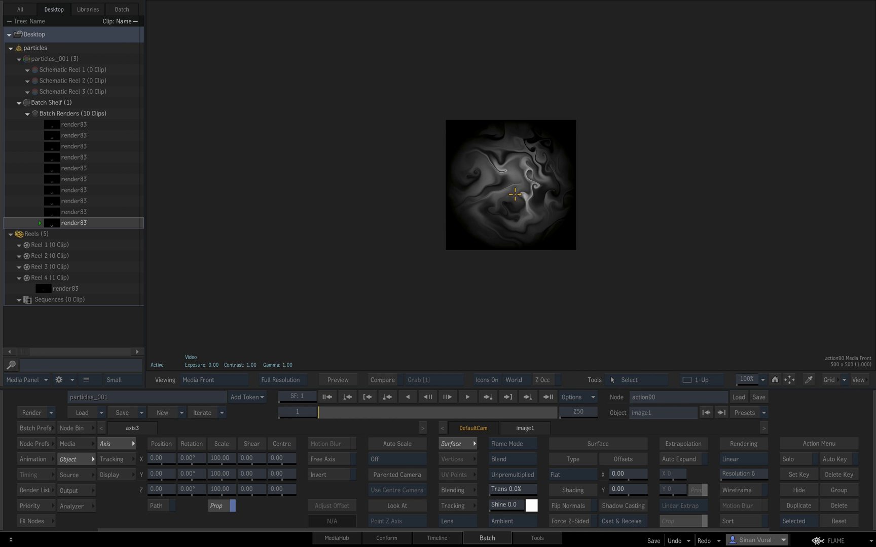
Delete the light node and link image1 to the particle generator as its parent
{"action": "key", "text": "F4"}
{"action": "left_click_drag", "start_coordinate": [546, 161], "coordinate": [574, 100]}
{"action": "key", "text": "Delete"}
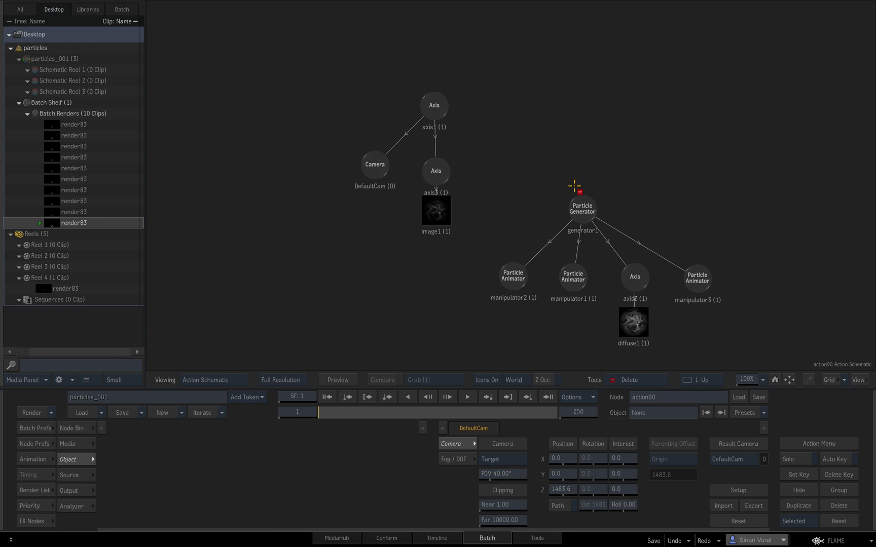
{"action": "left_click", "coordinate": [582, 206]}
{"action": "left_click_drag", "start_coordinate": [582, 206], "coordinate": [560, 180]}
{"action": "left_click_drag", "start_coordinate": [507, 203], "coordinate": [507, 157]}
{"action": "left_click_drag", "start_coordinate": [562, 196], "coordinate": [584, 208]}
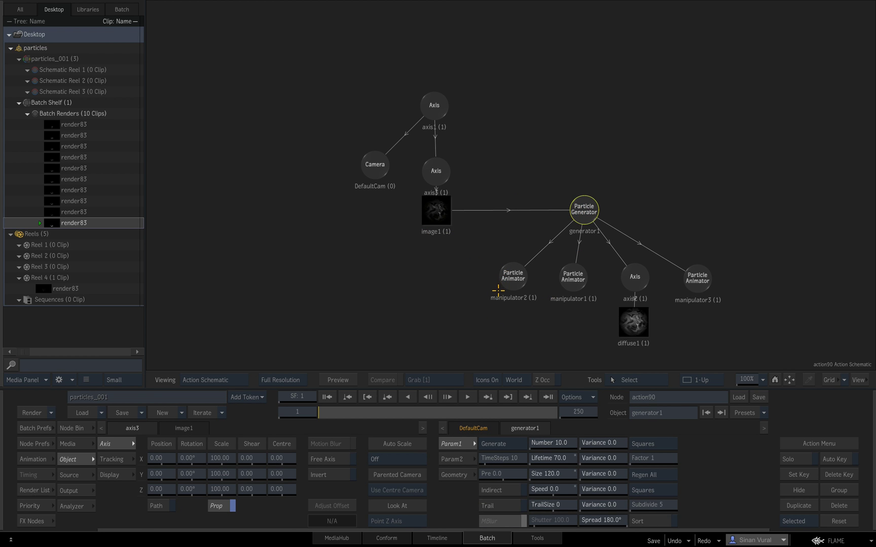
Set axis3's X rotation to -90° and lower its Y position to -438 while viewing the comp output
{"action": "key", "text": "Escape"}
{"action": "key", "text": "grave"}
{"action": "left_click_drag", "start_coordinate": [221, 382], "coordinate": [256, 460]}
{"action": "left_click", "coordinate": [256, 459]}
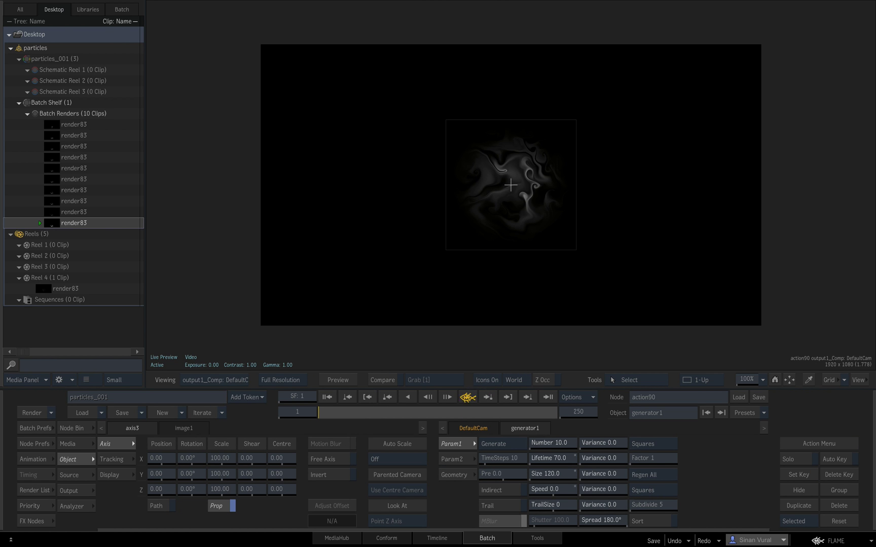
{"action": "key", "text": "grave"}
{"action": "left_click", "coordinate": [432, 172]}
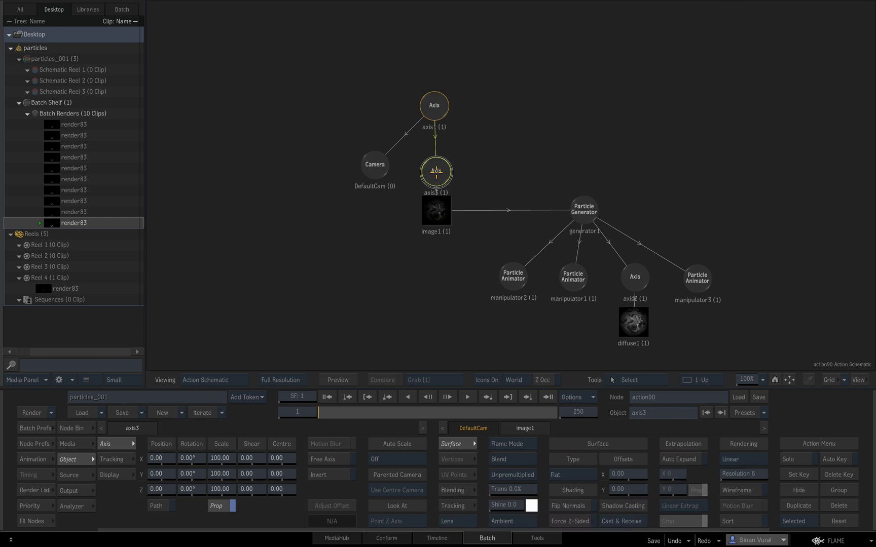
{"action": "key", "text": "grave"}
{"action": "left_click_drag", "start_coordinate": [197, 458], "coordinate": [181, 460]}
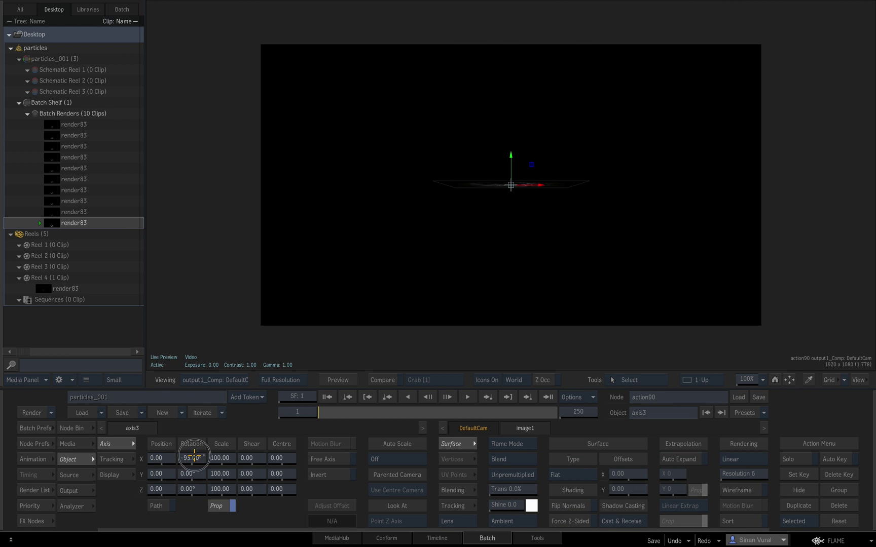
{"action": "left_click", "coordinate": [194, 458]}
{"action": "type", "text": "-90"}
{"action": "key", "text": "Return"}
{"action": "left_click_drag", "start_coordinate": [161, 474], "coordinate": [109, 476]}
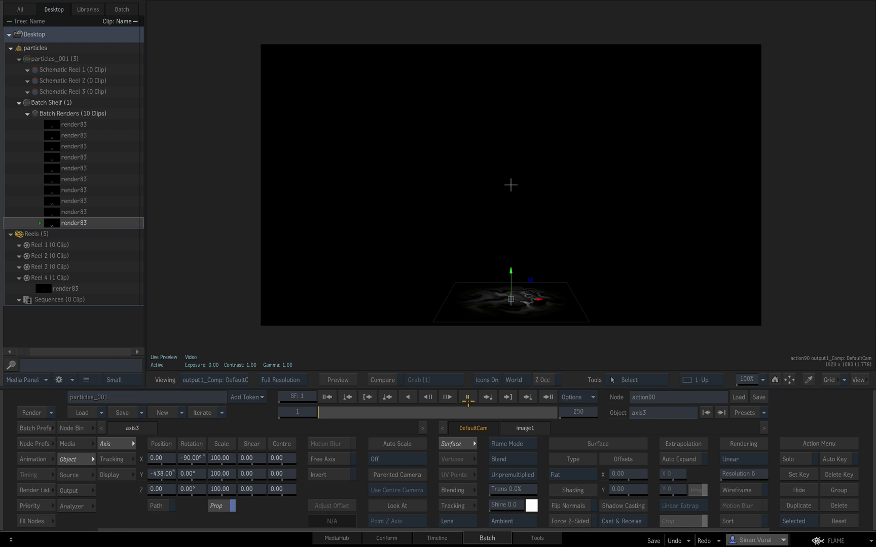
Play back the particles emitted from the repositioned image surface and return to the first frame
{"action": "left_click", "coordinate": [467, 397]}
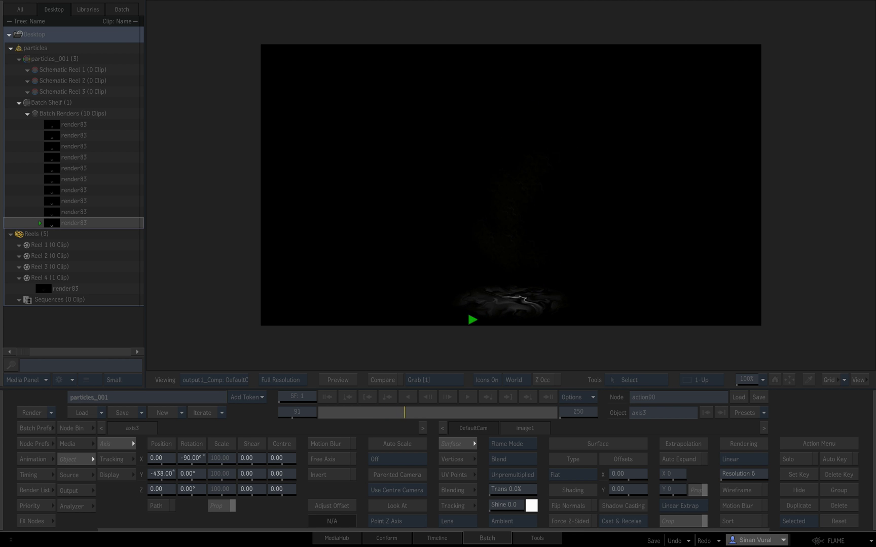
{"action": "left_click", "coordinate": [450, 354]}
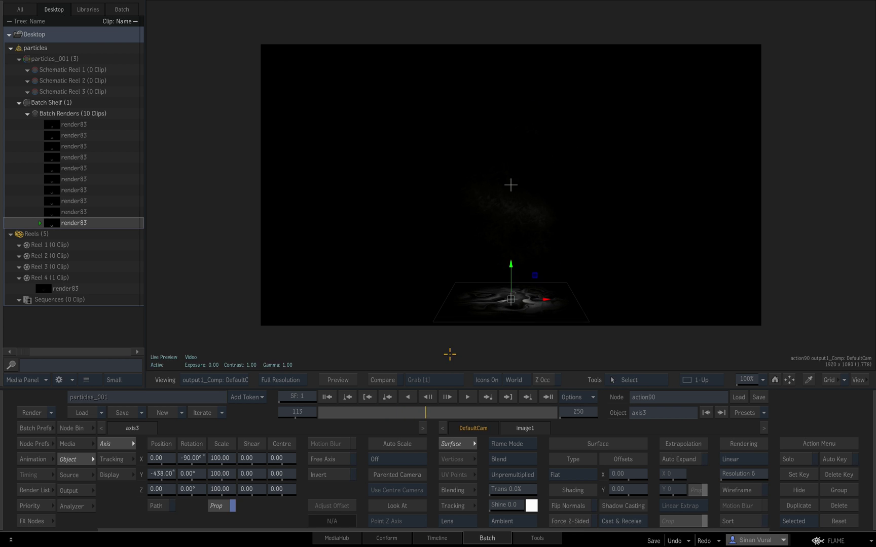
{"action": "left_click", "coordinate": [327, 397]}
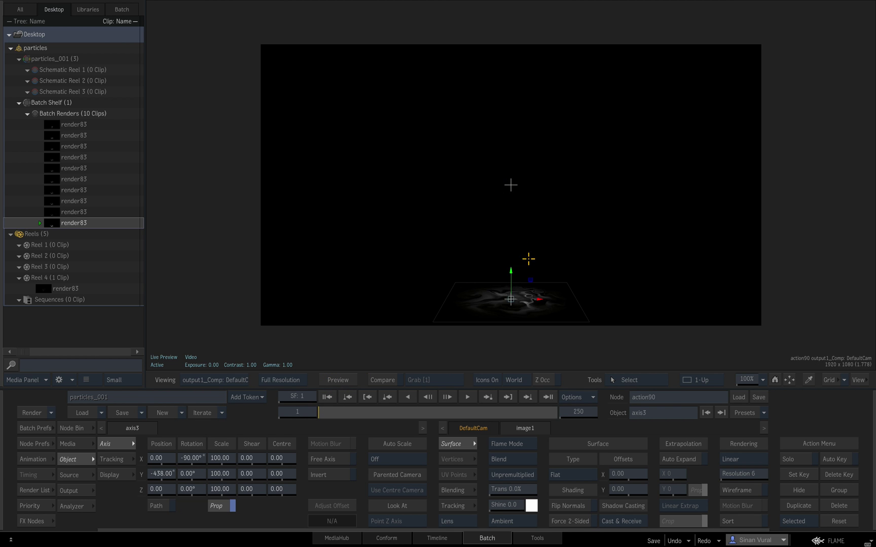
Set the power of the transparency particle animator manipulator2 to 0.60
{"action": "key", "text": "F8"}
{"action": "left_click", "coordinate": [507, 269]}
{"action": "key", "text": "F1"}
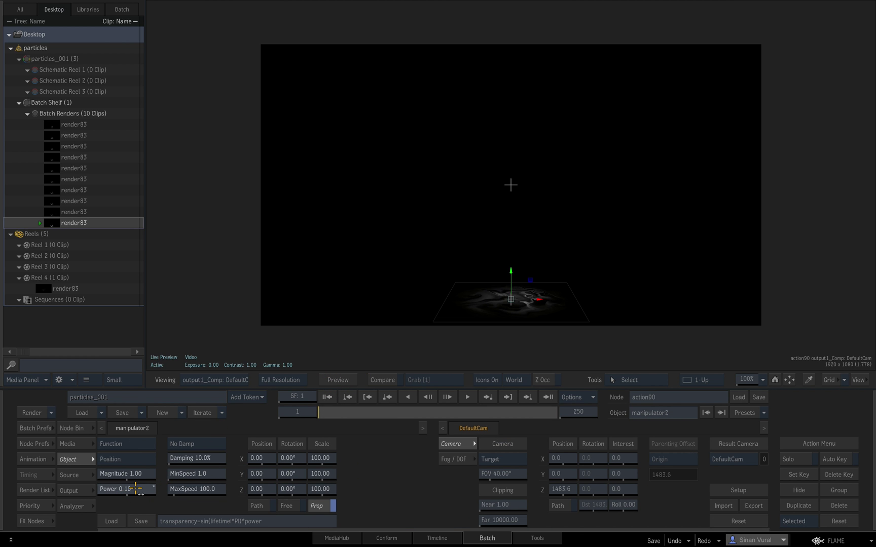
{"action": "left_click", "coordinate": [136, 489]}
{"action": "key", "text": "Return"}
Play back the output to review the changed particle transparency and return to the first frame
{"action": "left_click", "coordinate": [461, 397]}
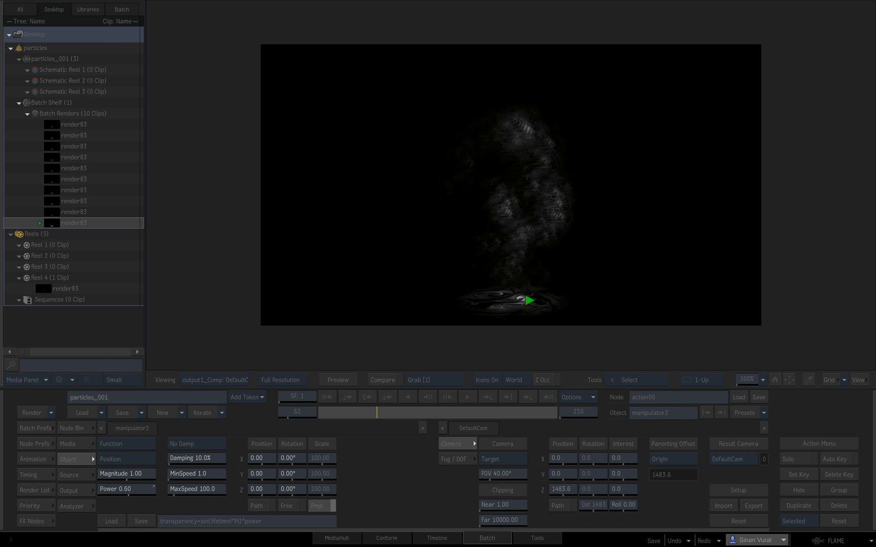
{"action": "left_click", "coordinate": [466, 353]}
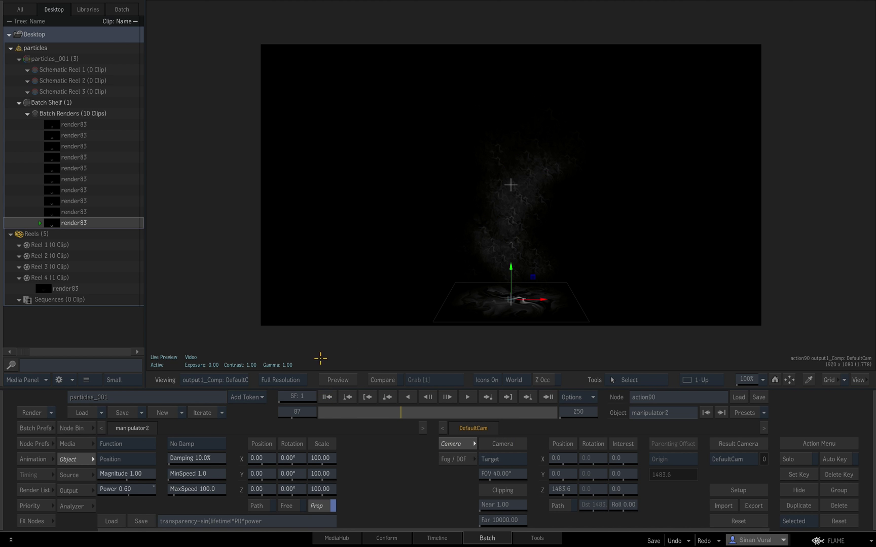
{"action": "left_click", "coordinate": [328, 397]}
Feed the col93 gradient into action90 as a new media layer and assign it to the particles' diffuse1 map
{"action": "key", "text": "Escape"}
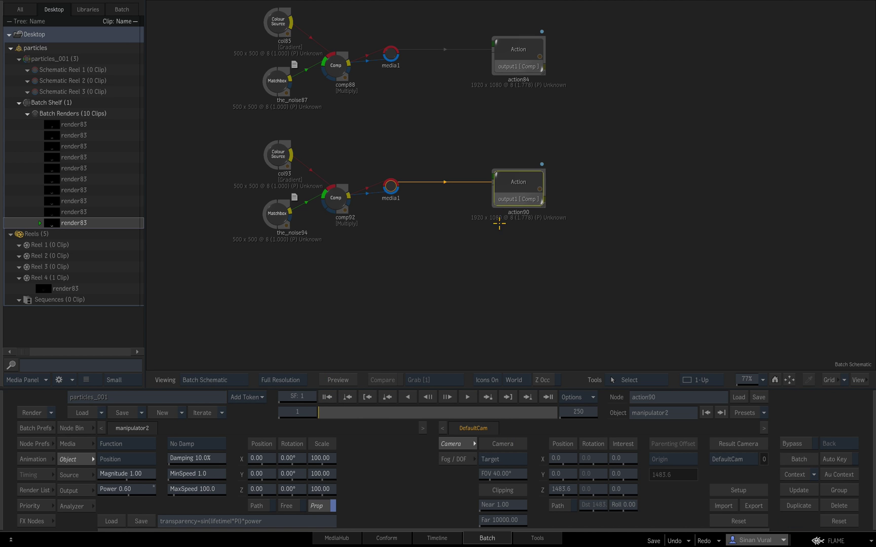
{"action": "left_click_drag", "start_coordinate": [514, 186], "coordinate": [383, 150]}
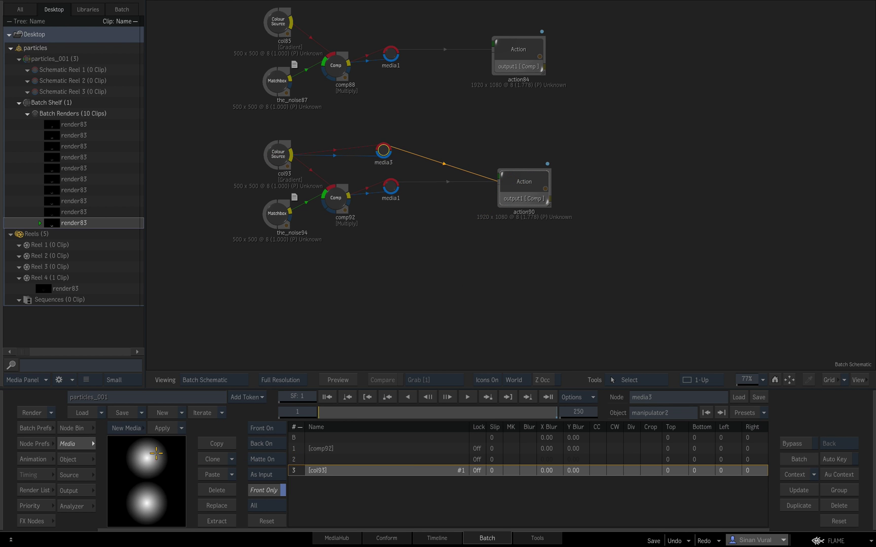
{"action": "double_click", "coordinate": [520, 173]}
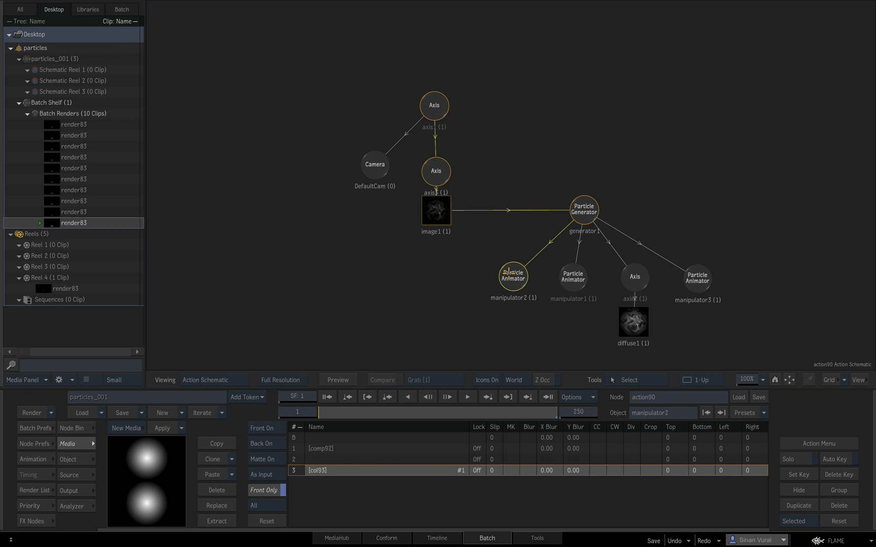
{"action": "left_click", "coordinate": [638, 329]}
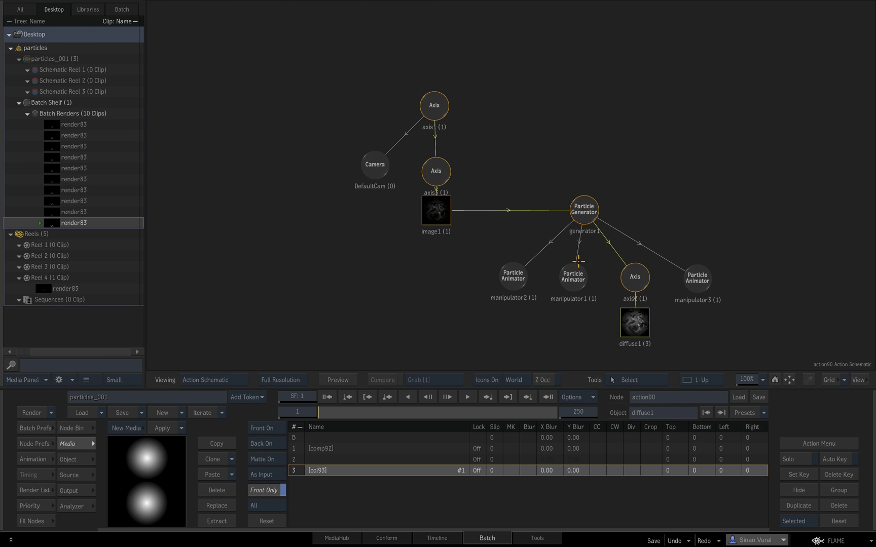
Play back the output with the gradient particles, rewind to the first frame and return to the action schematic
{"action": "key", "text": "F4"}
{"action": "left_click", "coordinate": [470, 400]}
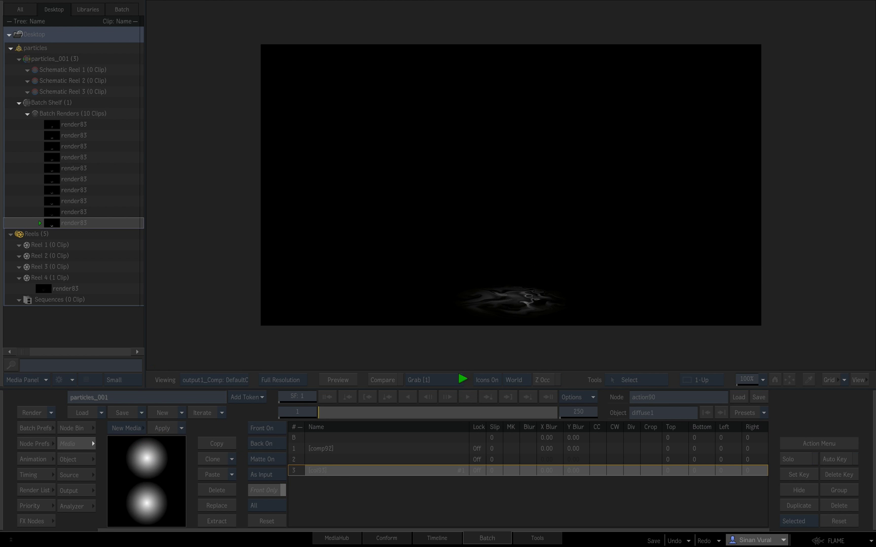
{"action": "left_click", "coordinate": [440, 342]}
{"action": "left_click", "coordinate": [327, 397]}
{"action": "key", "text": "F4"}
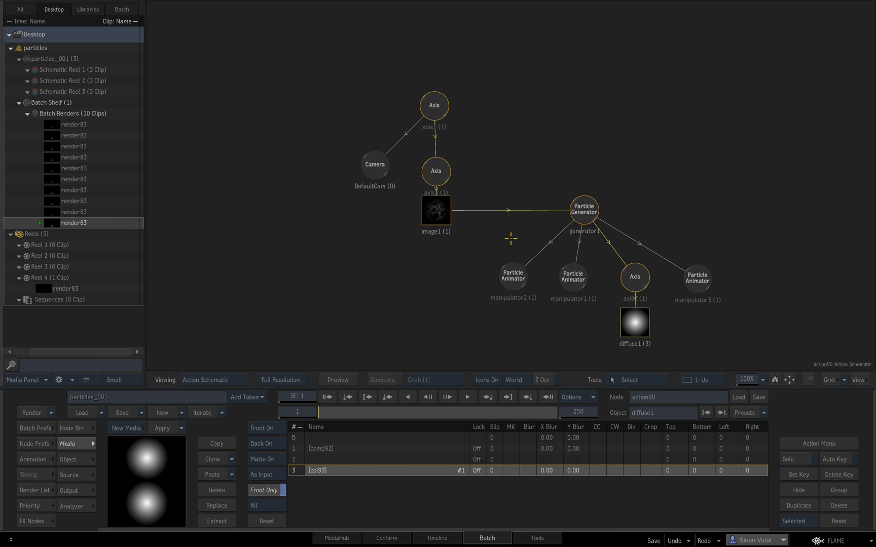
Hide the image1 surface and open the particle generator's settings
{"action": "left_click", "coordinate": [439, 211]}
{"action": "key", "text": "h"}
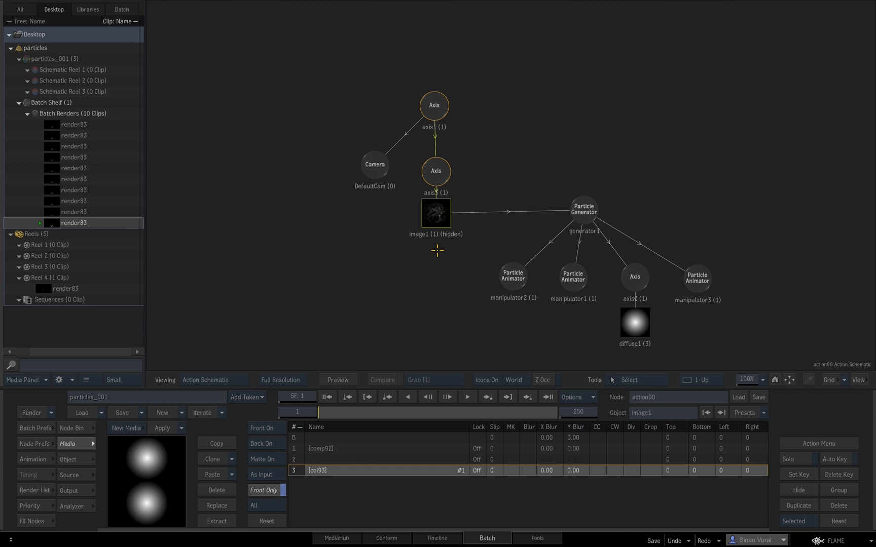
{"action": "left_click", "coordinate": [581, 215]}
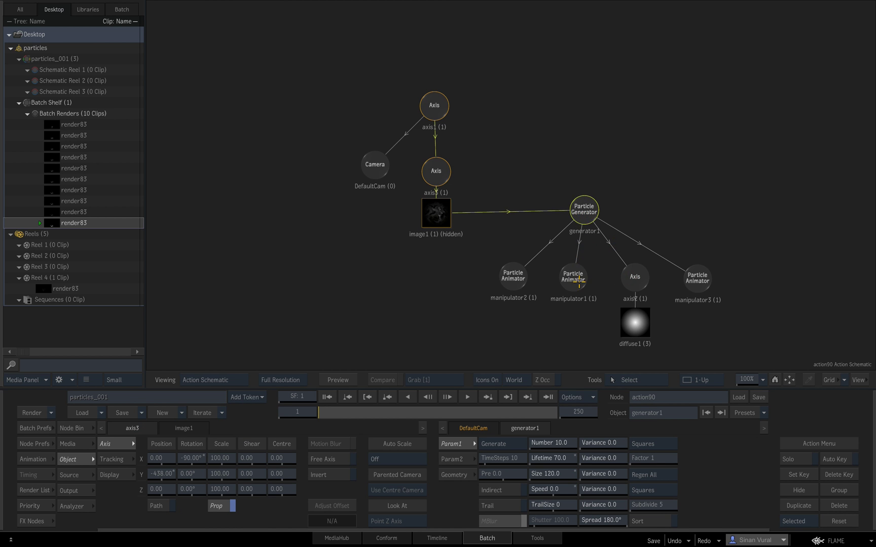
Set the particle generator's Number to 10000, Lifetime to 40 and Size to 60 while viewing the output
{"action": "key", "text": "F1"}
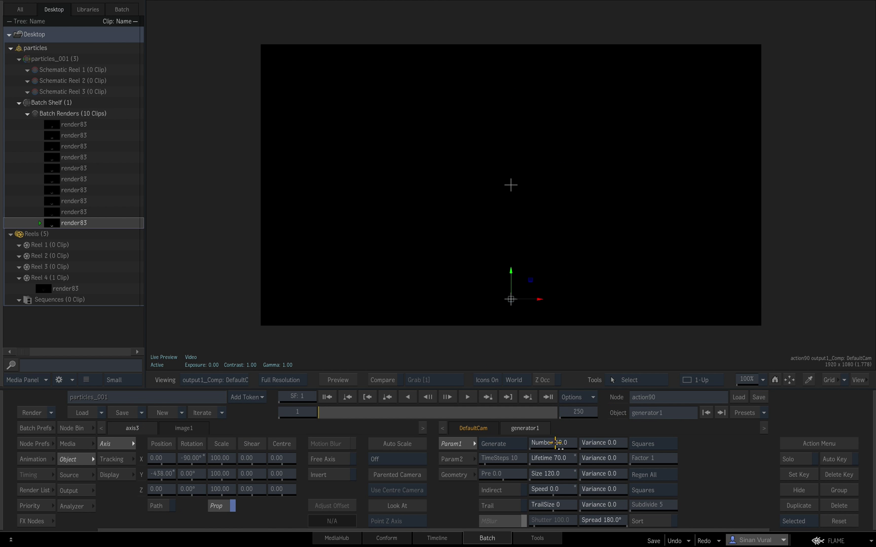
{"action": "left_click", "coordinate": [542, 443]}
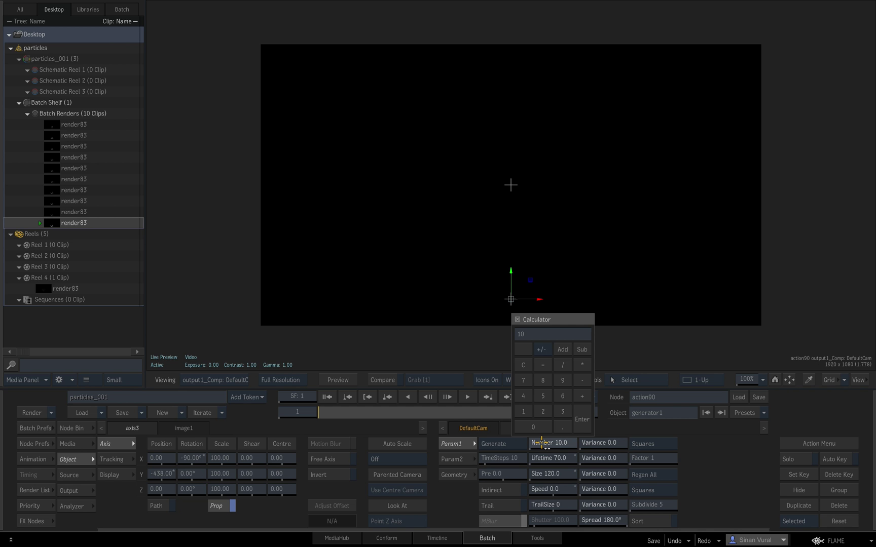
{"action": "key", "text": "Return"}
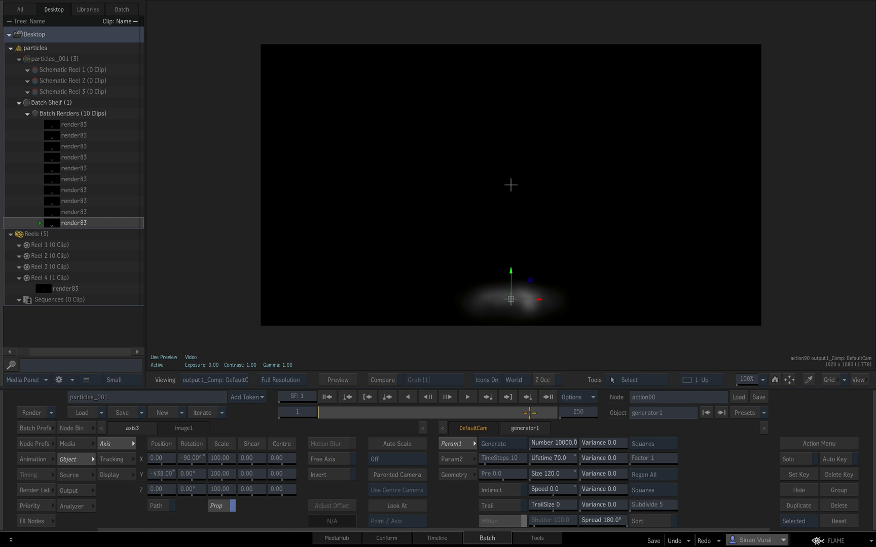
{"action": "left_click_drag", "start_coordinate": [563, 458], "coordinate": [543, 458]}
{"action": "left_click", "coordinate": [557, 458]}
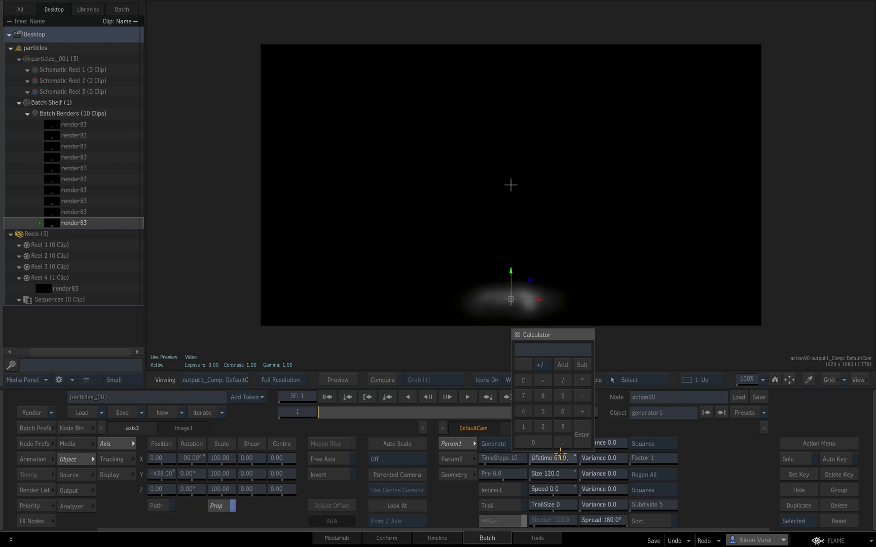
{"action": "key", "text": "Return"}
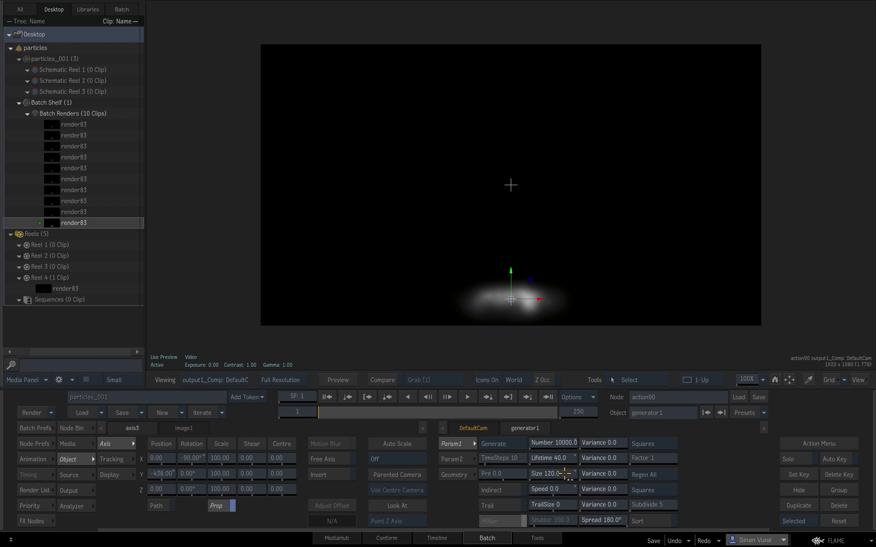
{"action": "left_click", "coordinate": [557, 474]}
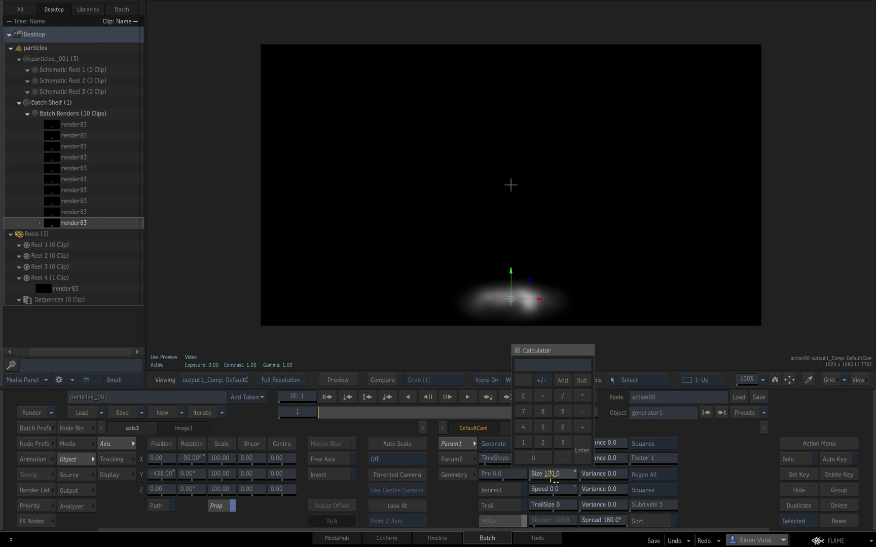
{"action": "key", "text": "Return"}
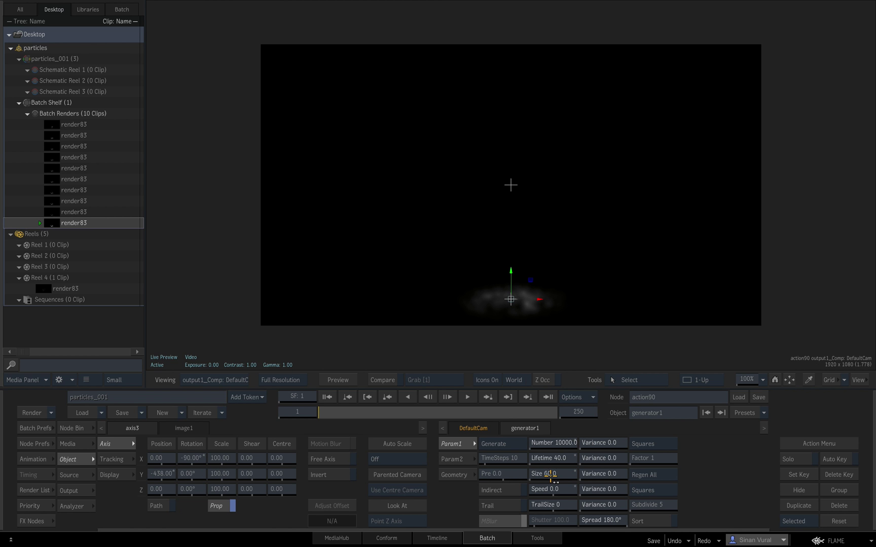
Play back the output with the smaller, denser particles, then rewind and return to the action schematic
{"action": "left_click", "coordinate": [467, 395]}
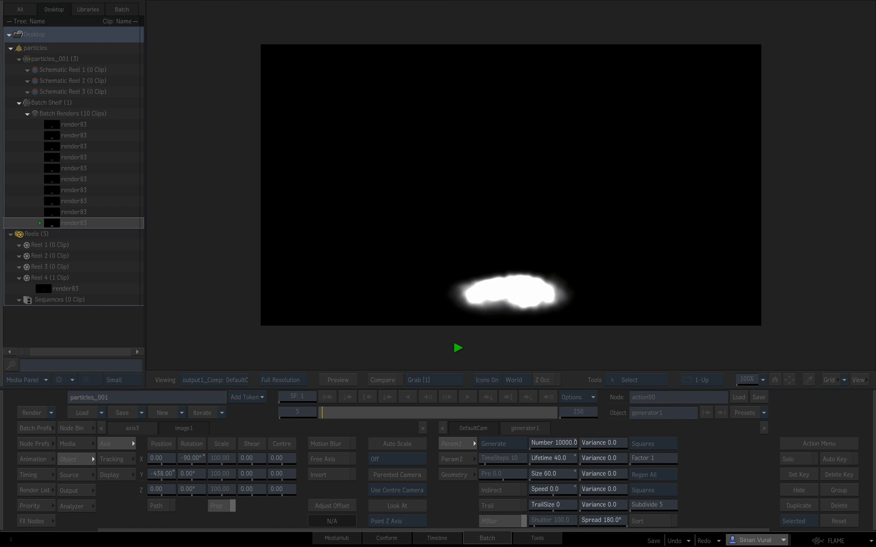
{"action": "left_click", "coordinate": [326, 397]}
{"action": "key", "text": "F4"}
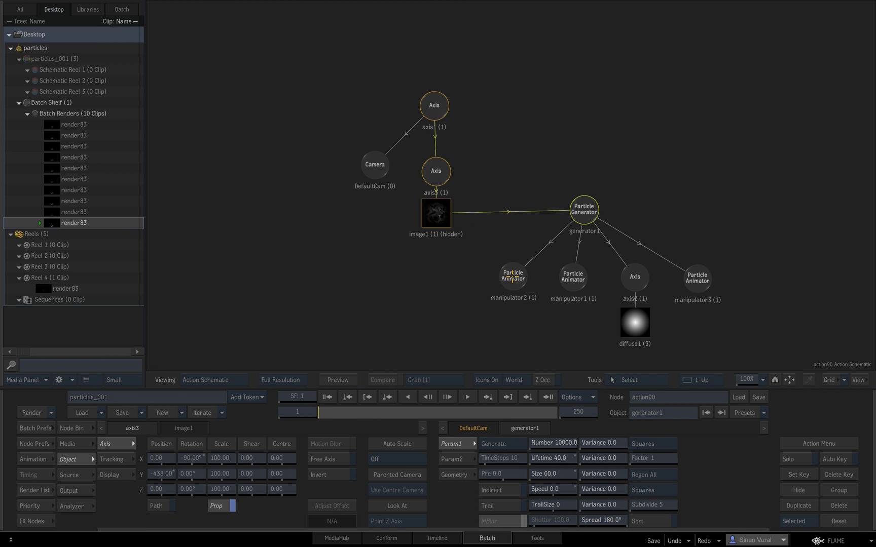
Set the Power of the manipulator2 transparency animator to 0.005
{"action": "left_click", "coordinate": [517, 264]}
{"action": "key", "text": "F1"}
{"action": "left_click", "coordinate": [138, 489]}
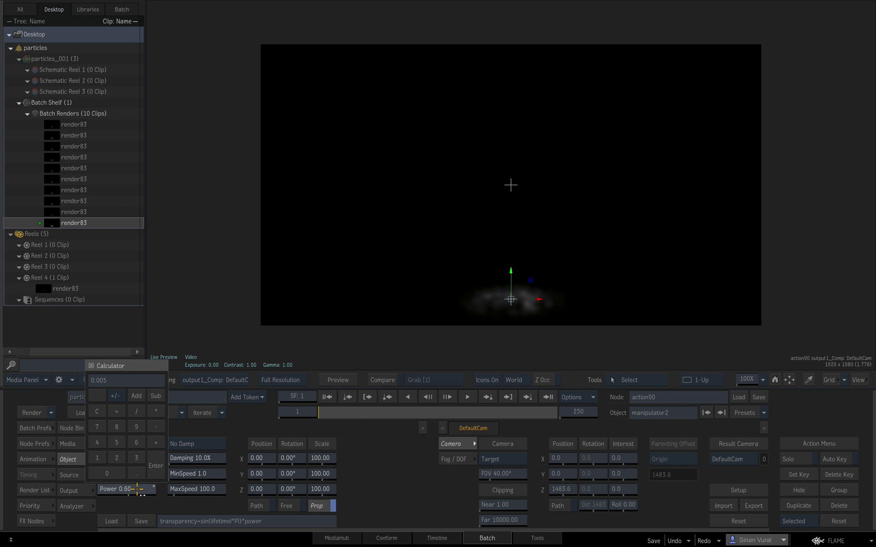
{"action": "key", "text": "Return"}
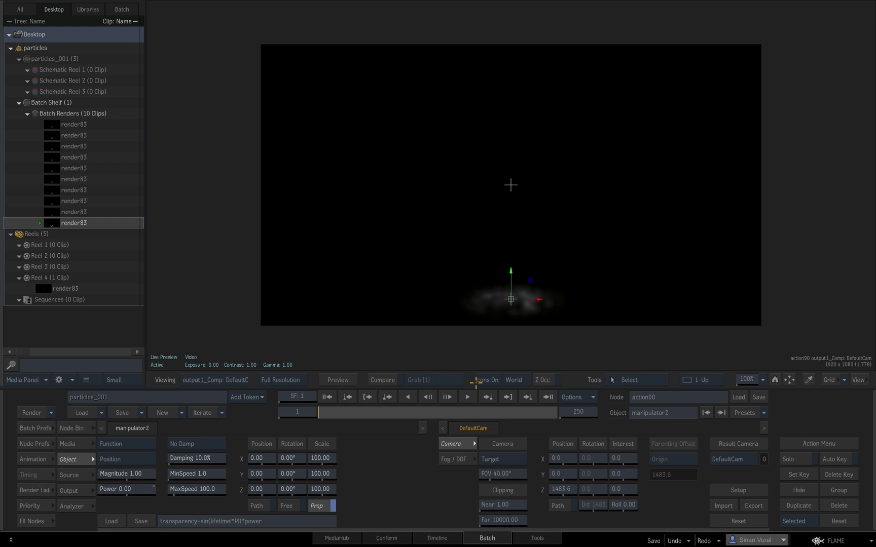
Play back the output to review the reduced particle transparency power and return to the first frame
{"action": "left_click", "coordinate": [448, 397]}
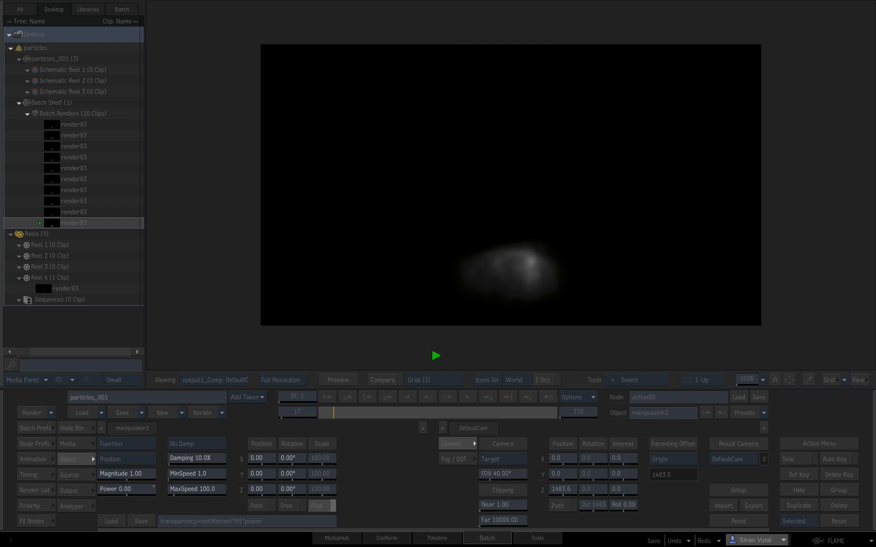
{"action": "left_click", "coordinate": [439, 350]}
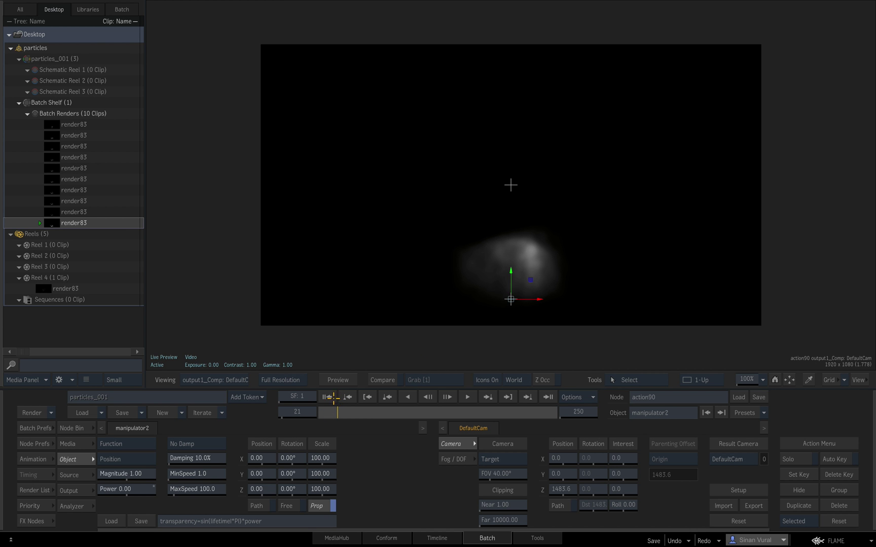
{"action": "left_click", "coordinate": [324, 399]}
Try a particle generator Number of 1000 and show the output
{"action": "key", "text": "Escape"}
{"action": "left_click", "coordinate": [592, 209]}
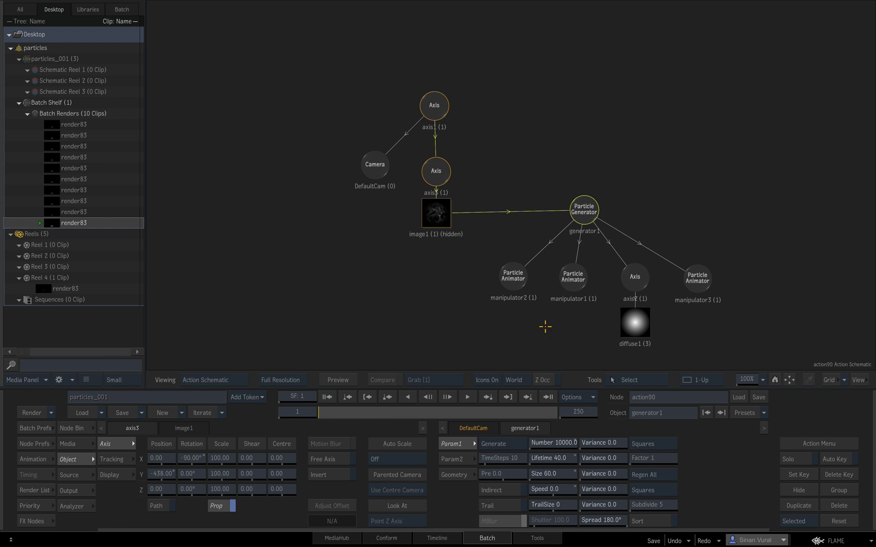
{"action": "left_click", "coordinate": [537, 445]}
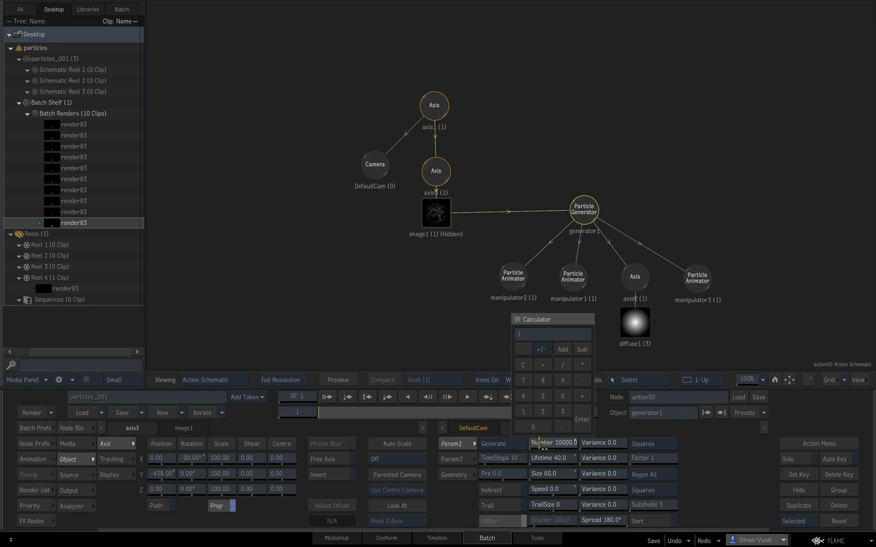
{"action": "key", "text": "Return"}
{"action": "key", "text": "Escape"}
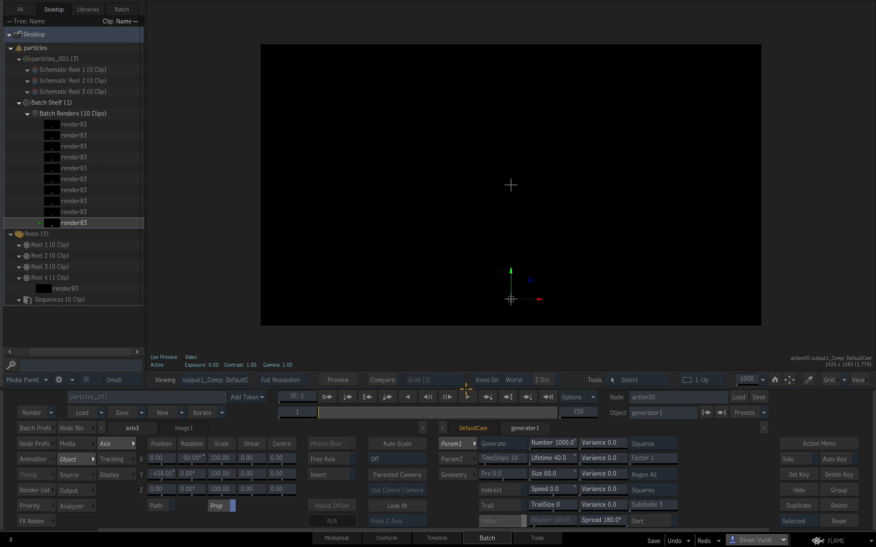
Play back the output with fewer particles, rewind to the first frame and show the action schematic
{"action": "left_click", "coordinate": [466, 397]}
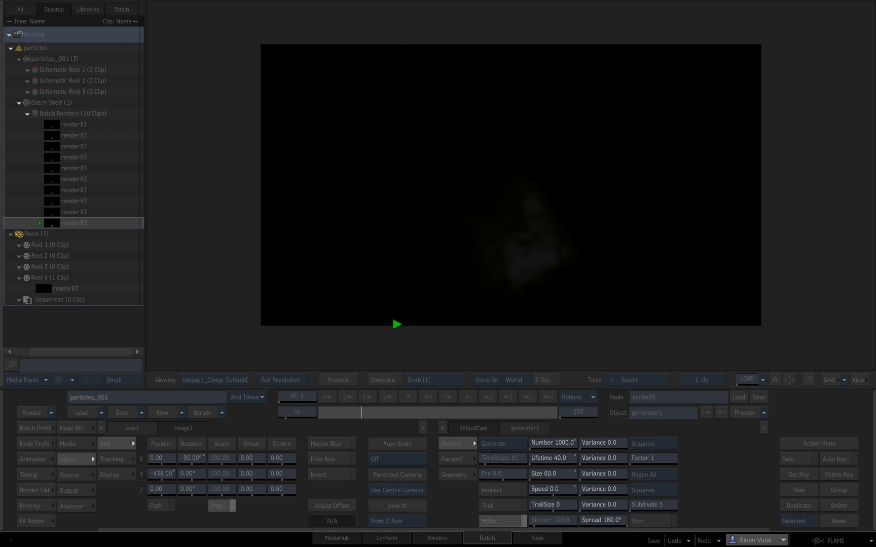
{"action": "left_click", "coordinate": [396, 324]}
{"action": "left_click", "coordinate": [325, 395]}
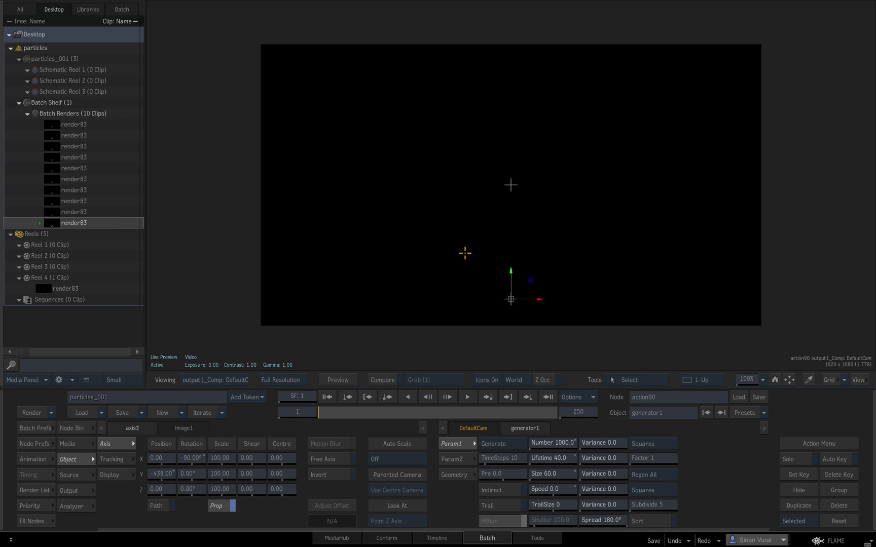
{"action": "key", "text": "F4"}
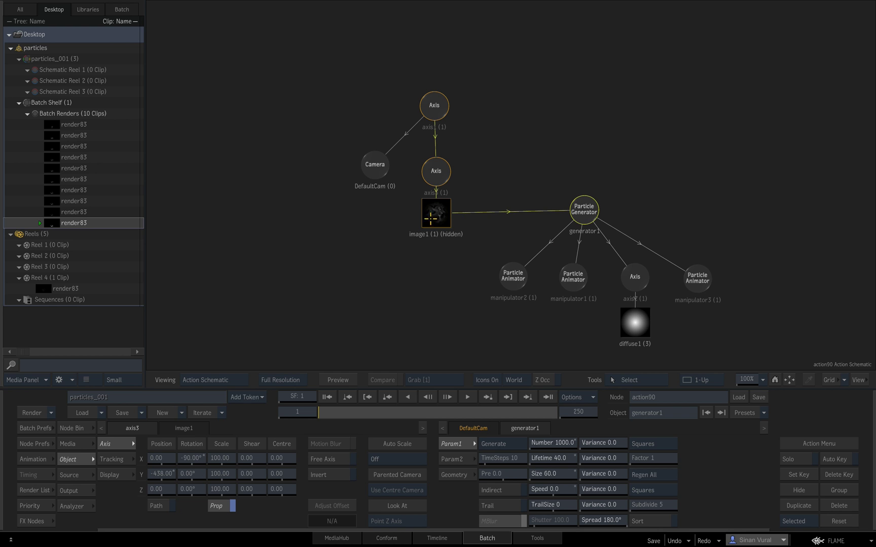
Set the particle generator's Number back to 10000 and open the manipulator1 animator's settings
{"action": "left_click", "coordinate": [556, 443]}
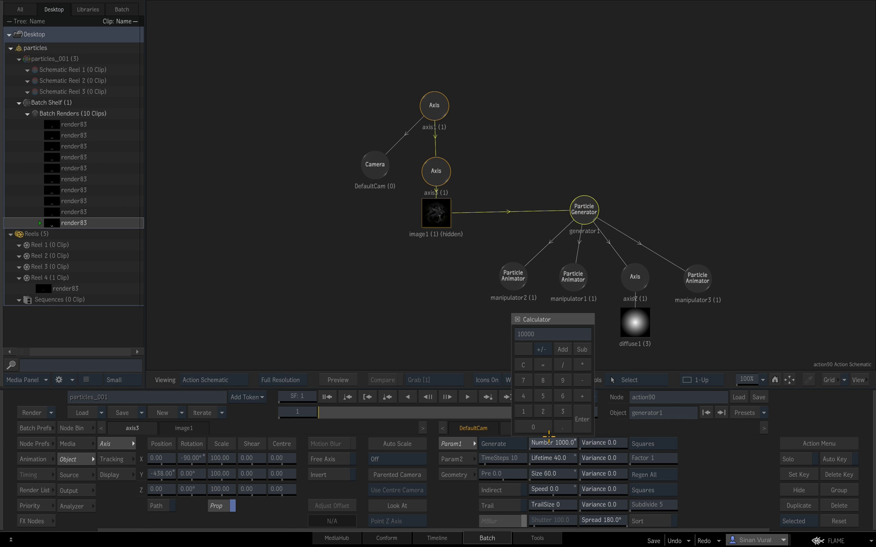
{"action": "key", "text": "Return"}
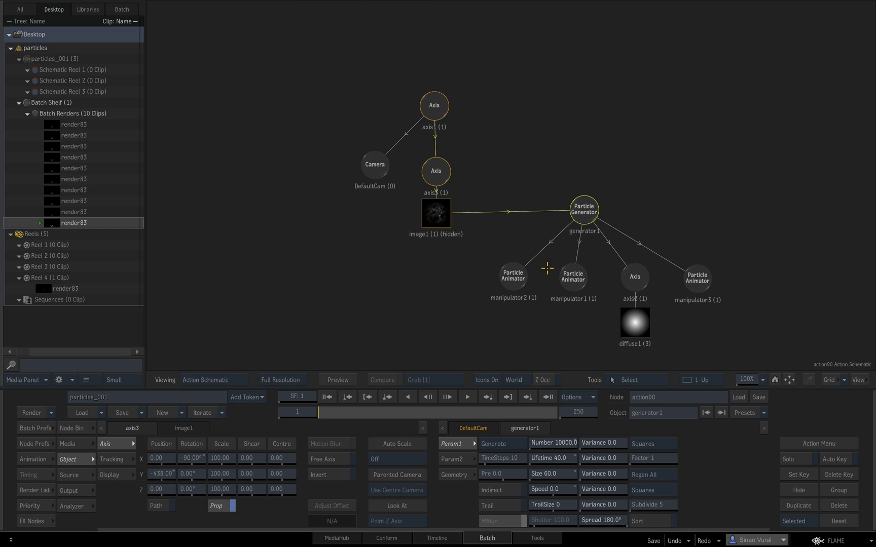
{"action": "left_click", "coordinate": [570, 278]}
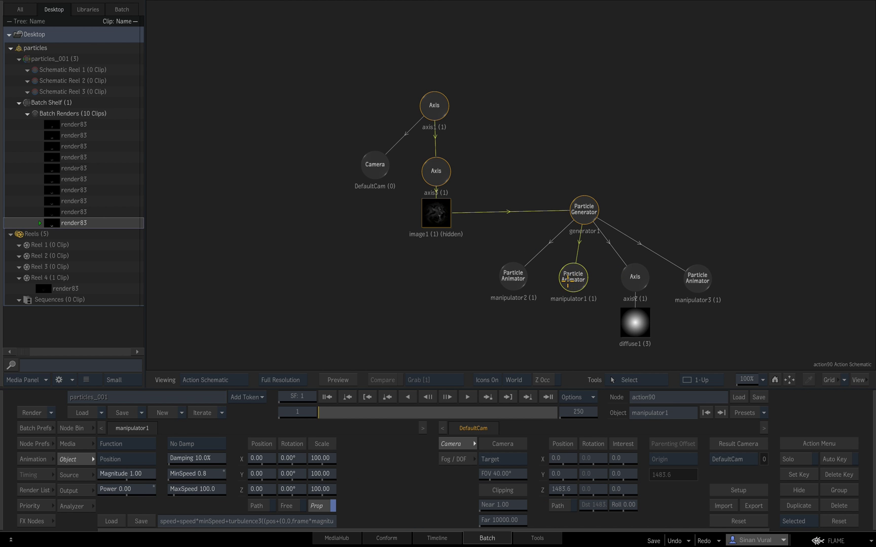
Turn on Auto Key for axis1, the parent of the camera and emitter, and key its Y position at 2500 on the first frame
{"action": "left_click", "coordinate": [440, 111]}
{"action": "key", "text": "F1"}
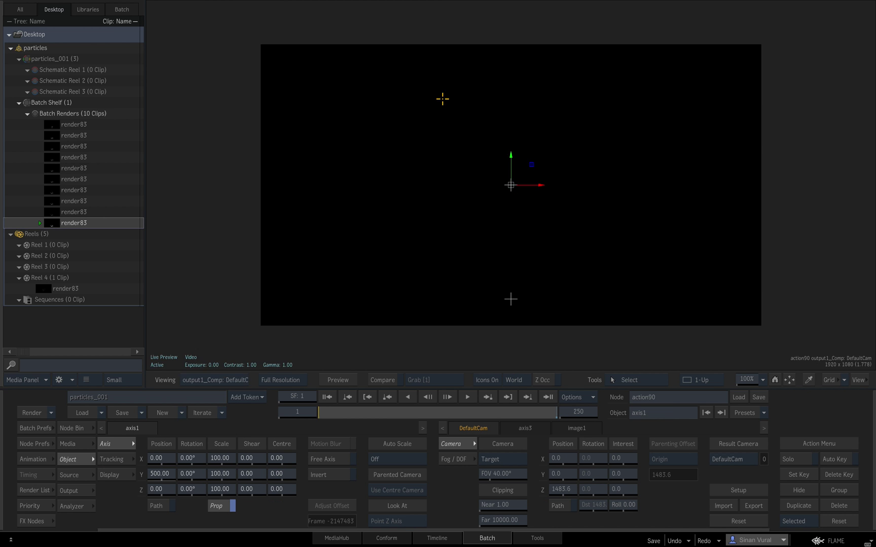
{"action": "key", "text": "F8"}
{"action": "key", "text": "F4"}
{"action": "key", "text": "F4"}
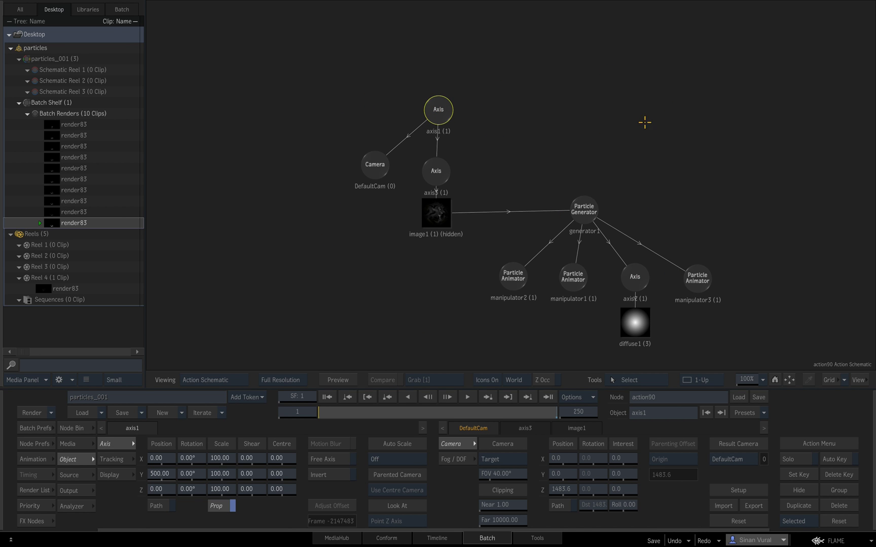
{"action": "mouse_move", "coordinate": [434, 114]}
{"action": "left_mouse_down"}
{"action": "mouse_move", "coordinate": [437, 104]}
{"action": "mouse_move", "coordinate": [410, 100]}
{"action": "mouse_move", "coordinate": [447, 94]}
{"action": "mouse_move", "coordinate": [438, 101]}
{"action": "left_mouse_up"}
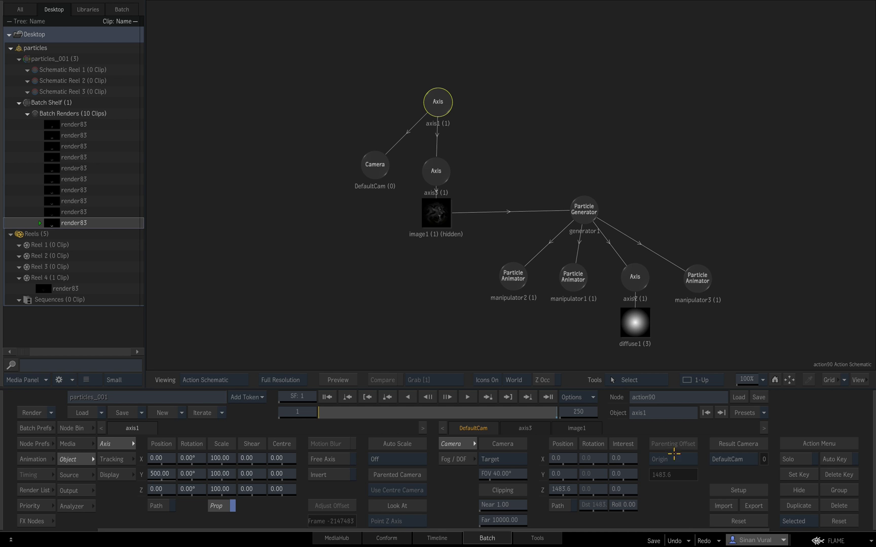
{"action": "left_click", "coordinate": [840, 460]}
{"action": "left_click", "coordinate": [166, 473]}
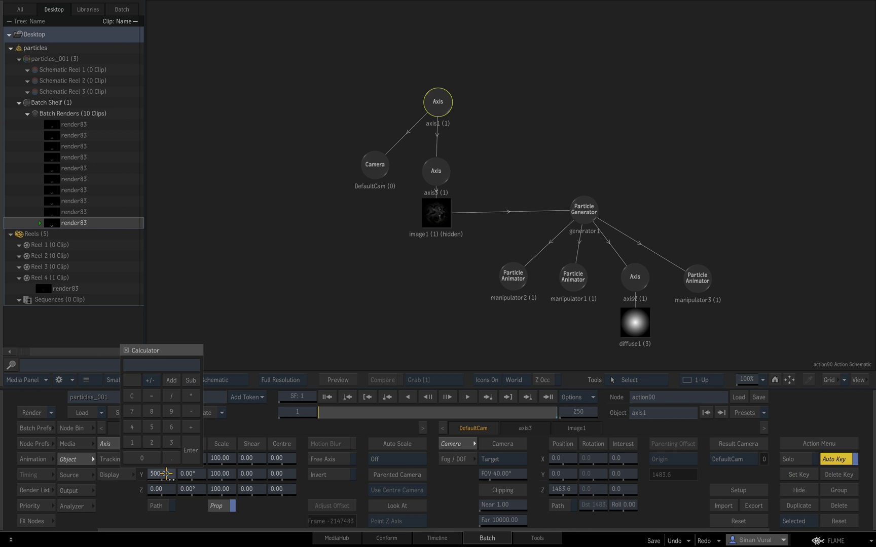
{"action": "type", "text": "2500"}
{"action": "key", "text": "Return"}
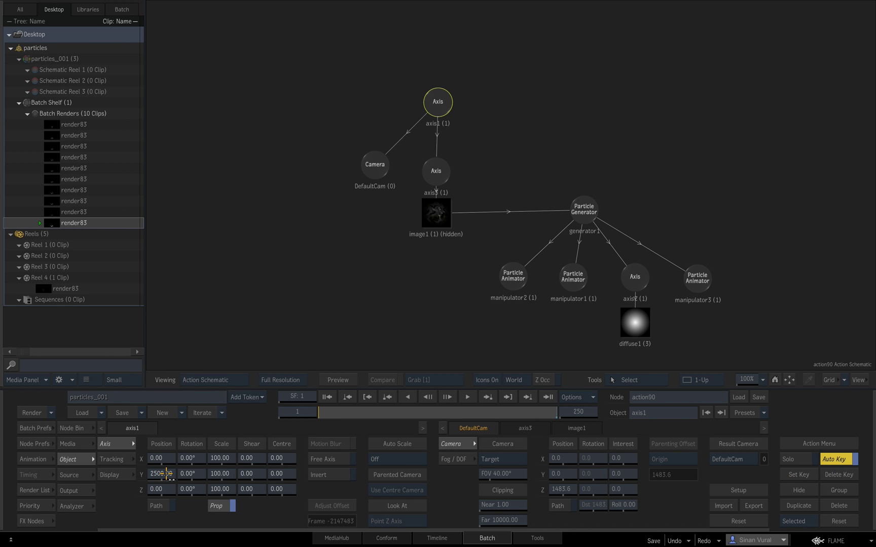
Play back the output with the animated axis1, stop playback and turn off Auto Key
{"action": "key", "text": "F4"}
{"action": "left_click", "coordinate": [467, 399]}
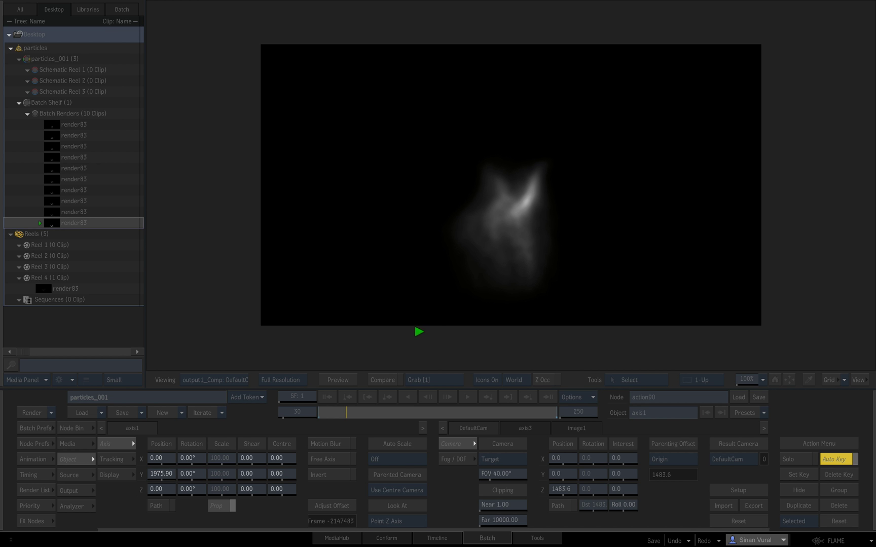
{"action": "left_click", "coordinate": [419, 331]}
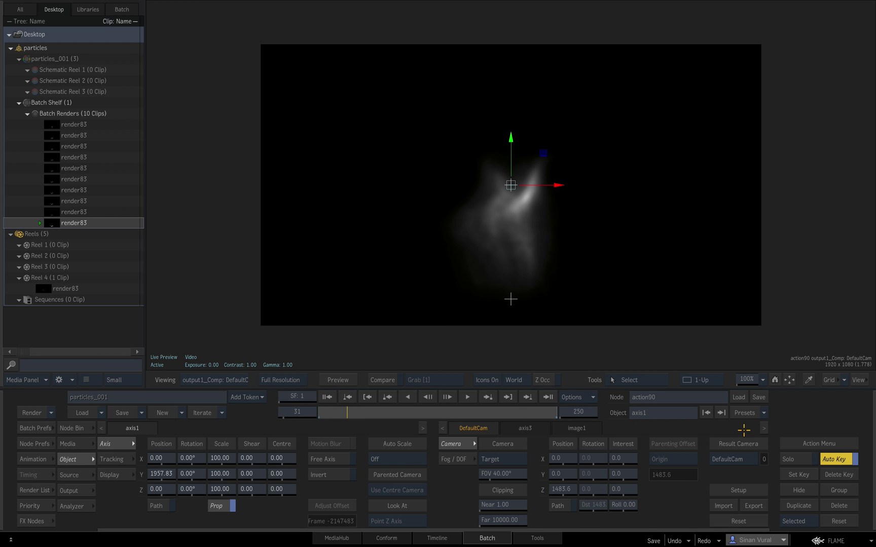
{"action": "left_click", "coordinate": [835, 460]}
Examine the front and back inputs of comp92, the gradient and the noise, from the Batch schematic
{"action": "left_click", "coordinate": [328, 381]}
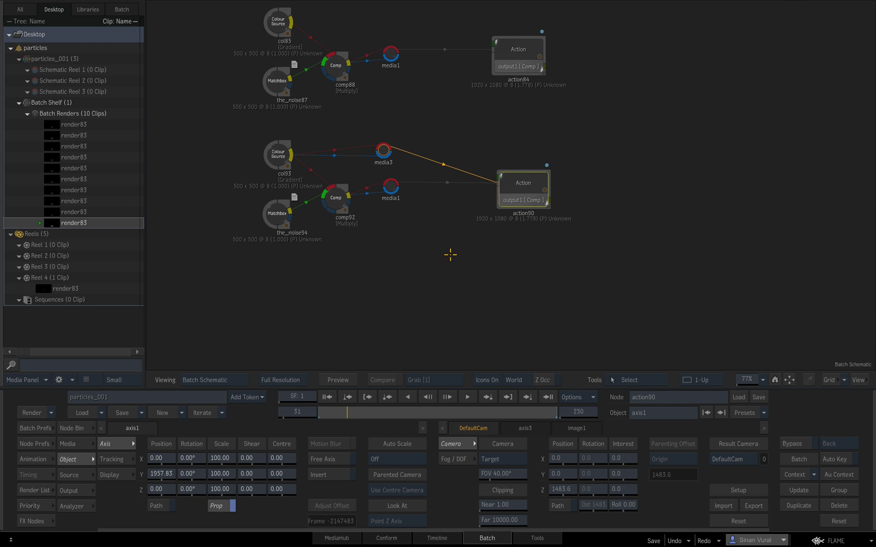
{"action": "left_click", "coordinate": [333, 199]}
{"action": "key", "text": "F1"}
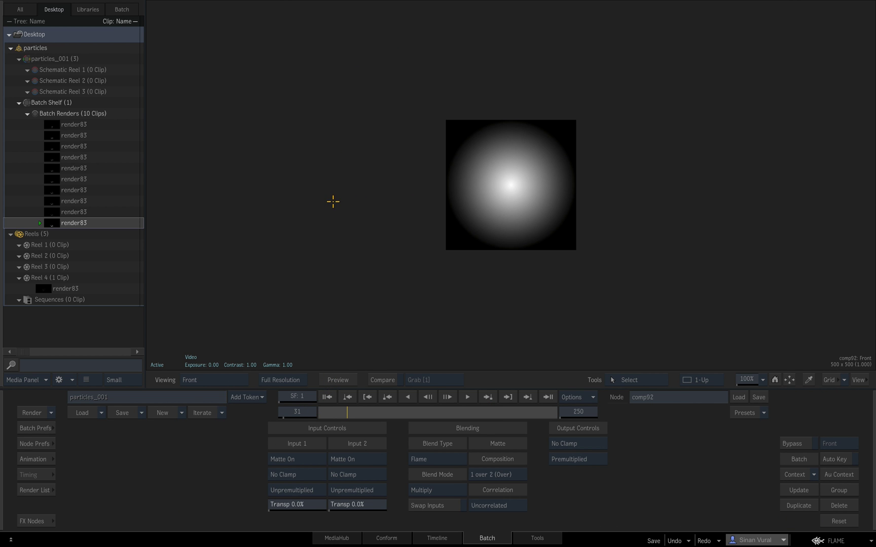
{"action": "key", "text": "F2"}
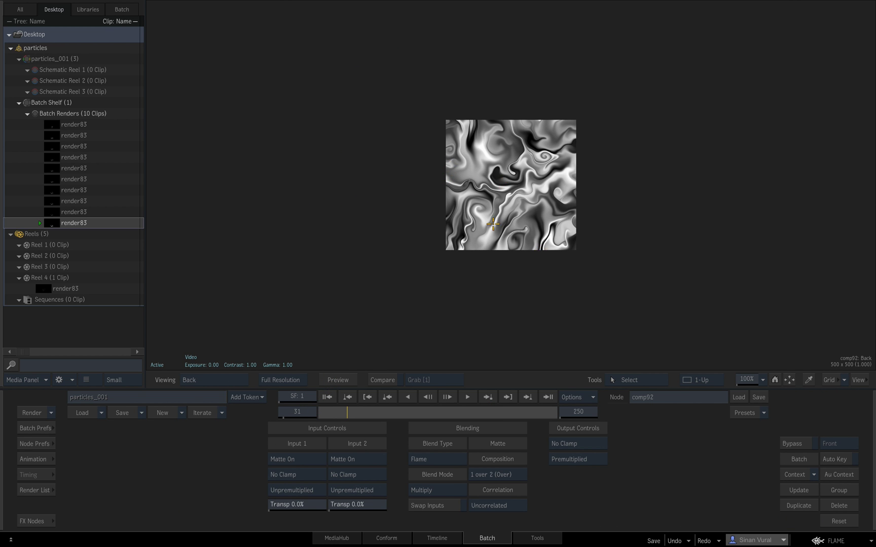
{"action": "key", "text": "F4"}
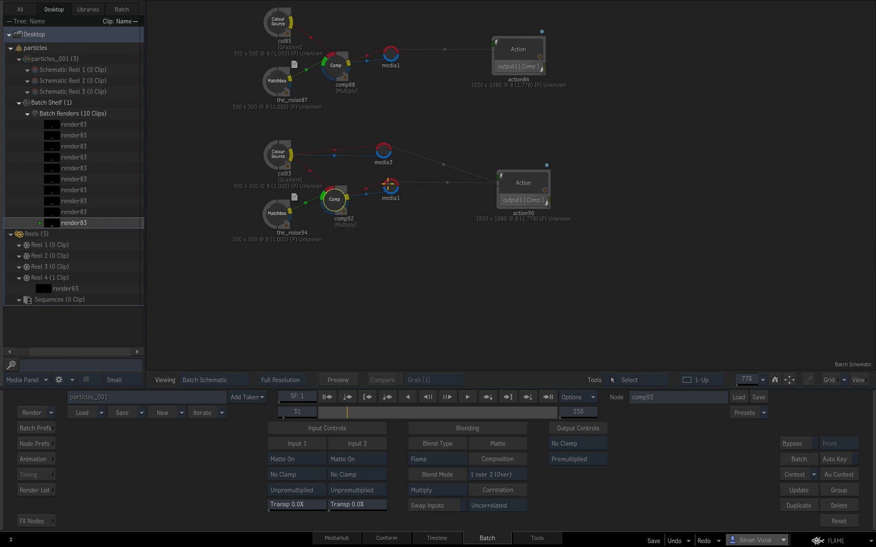
Insert a Colour Correct node between comp92 and media1, making room on the link into action90
{"action": "left_click_drag", "start_coordinate": [392, 186], "coordinate": [438, 197]}
{"action": "mouse_move", "coordinate": [421, 546]}
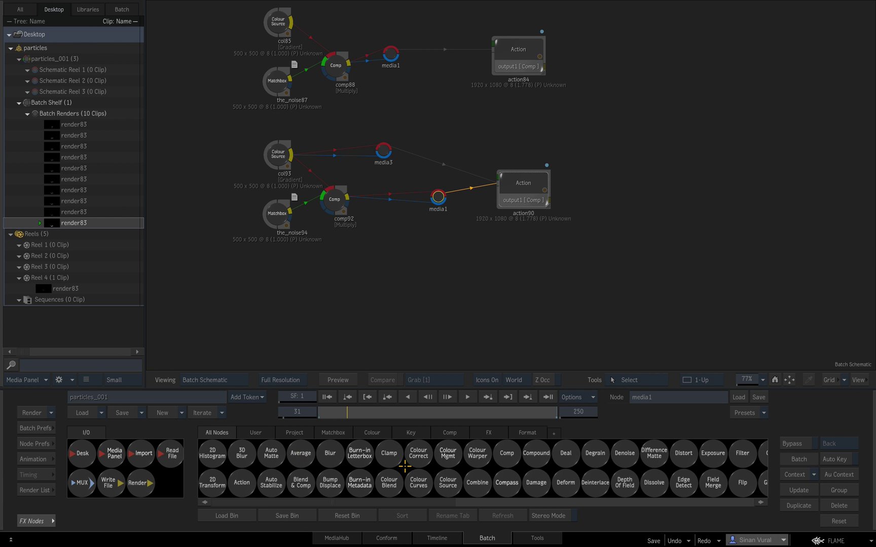
{"action": "left_click", "coordinate": [319, 401]}
{"action": "key", "text": "c"}
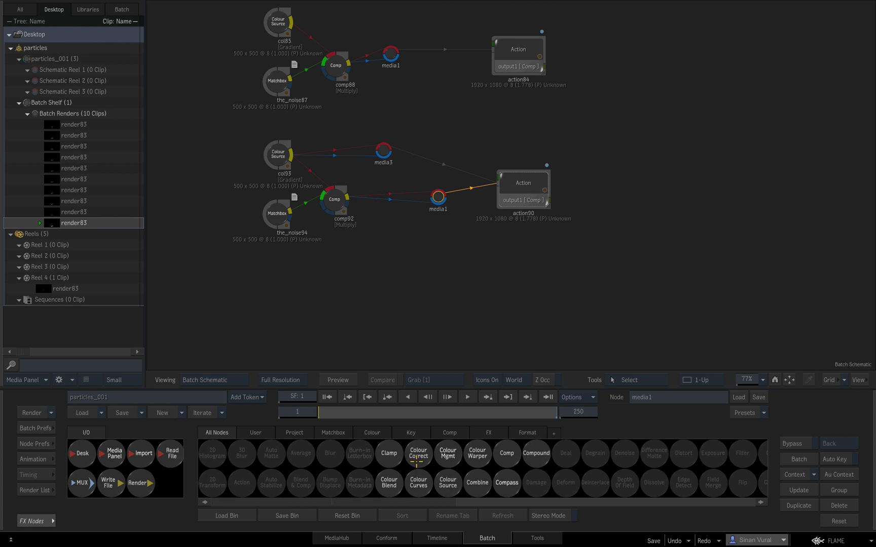
{"action": "left_click_drag", "start_coordinate": [416, 456], "coordinate": [353, 196]}
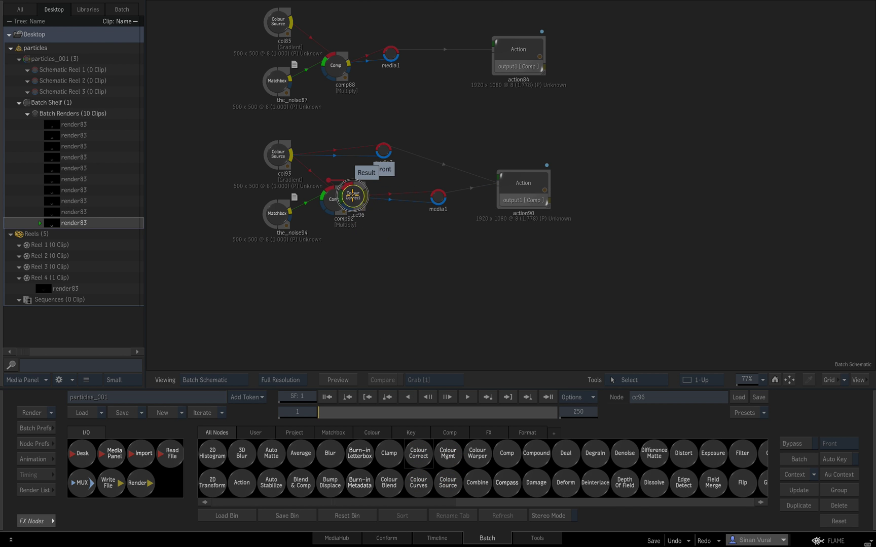
{"action": "left_click", "coordinate": [438, 197]}
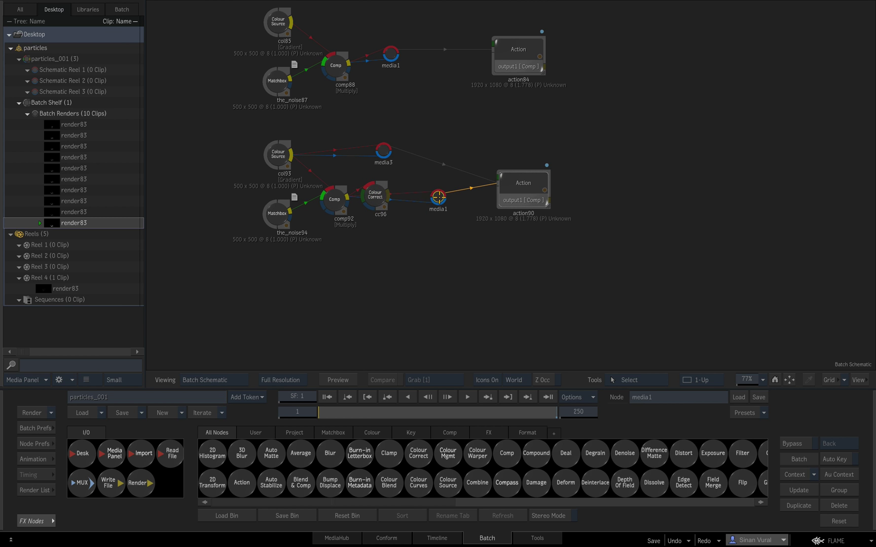
{"action": "mouse_move", "coordinate": [439, 197]}
{"action": "left_mouse_down"}
{"action": "mouse_move", "coordinate": [382, 191]}
{"action": "mouse_move", "coordinate": [433, 195]}
{"action": "left_mouse_up"}
While viewing cc96's result, set its RGB contrast to 205, RGB gamma to 0.800 and the output range to Clamp
{"action": "left_click", "coordinate": [375, 196]}
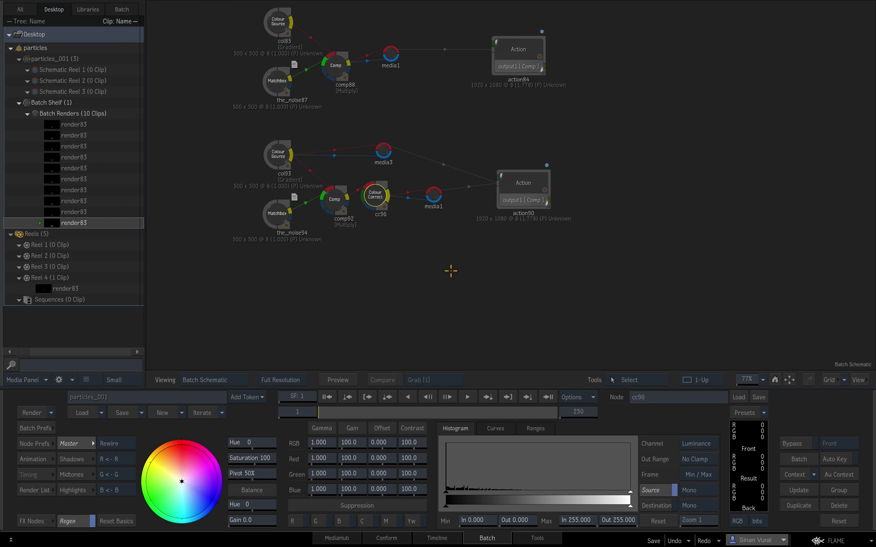
{"action": "left_click", "coordinate": [198, 380]}
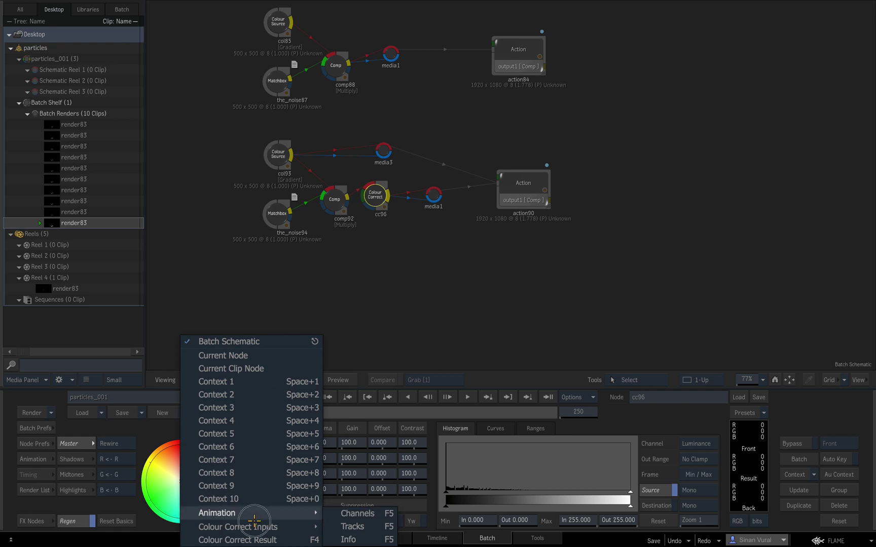
{"action": "left_click", "coordinate": [231, 538]}
{"action": "left_click_drag", "start_coordinate": [413, 433], "coordinate": [420, 434]}
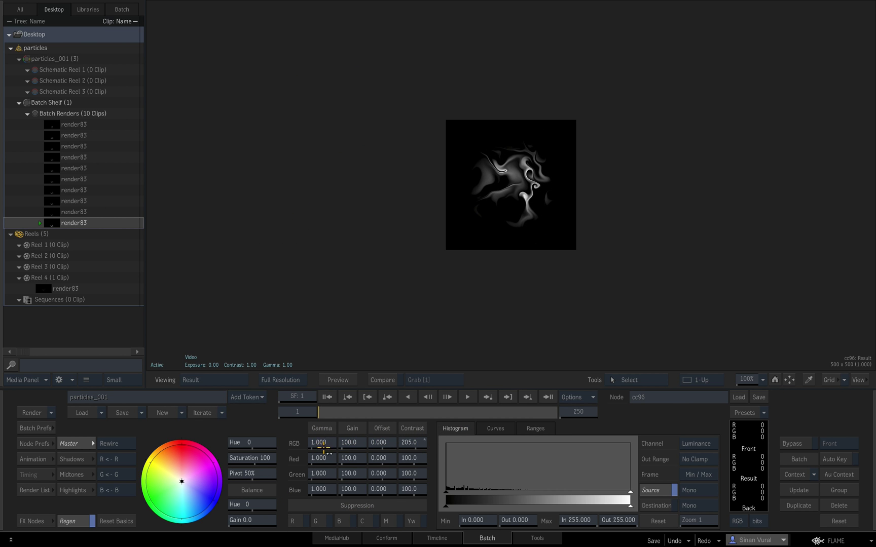
{"action": "left_click_drag", "start_coordinate": [323, 448], "coordinate": [318, 441]}
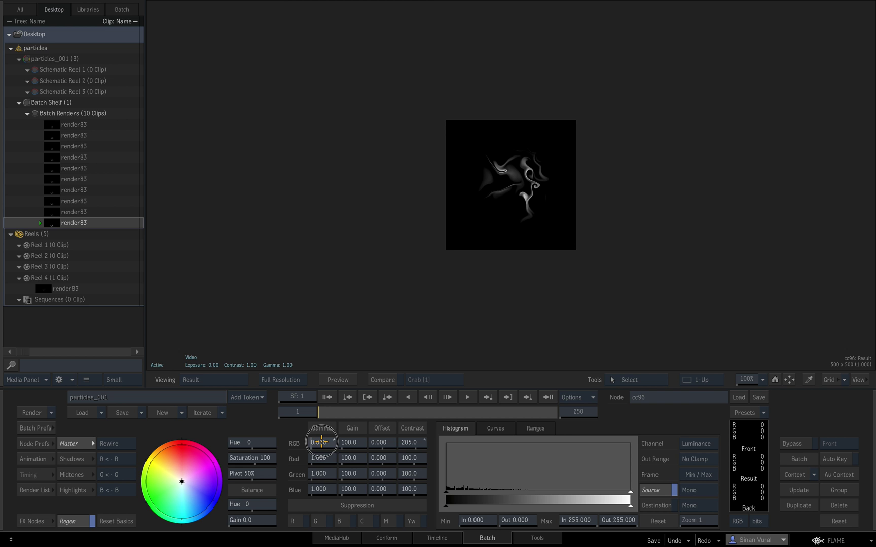
{"action": "left_click", "coordinate": [703, 460]}
{"action": "left_click", "coordinate": [701, 445]}
{"action": "key", "text": "Escape"}
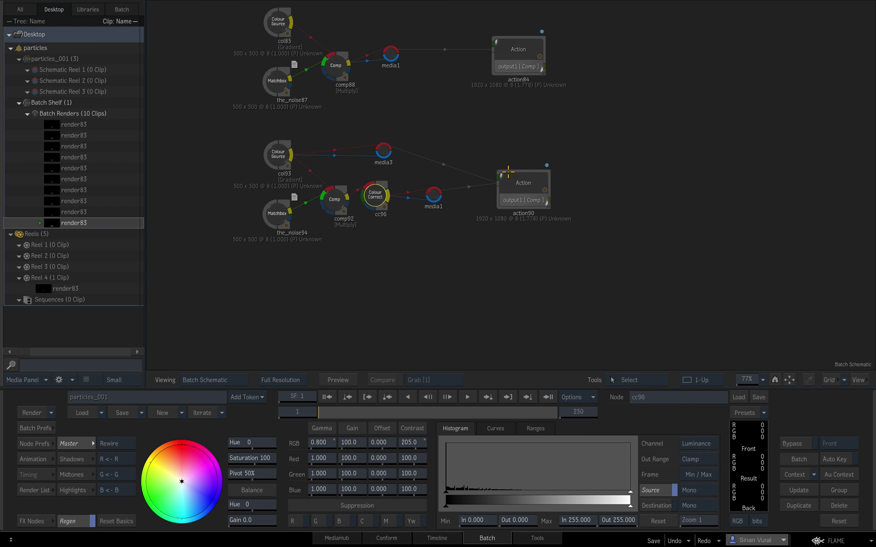
Play back action90's DefaultCam output with the colour-corrected emitter image, stop it and return to the first frame
{"action": "left_click", "coordinate": [522, 181]}
{"action": "double_click", "coordinate": [514, 197]}
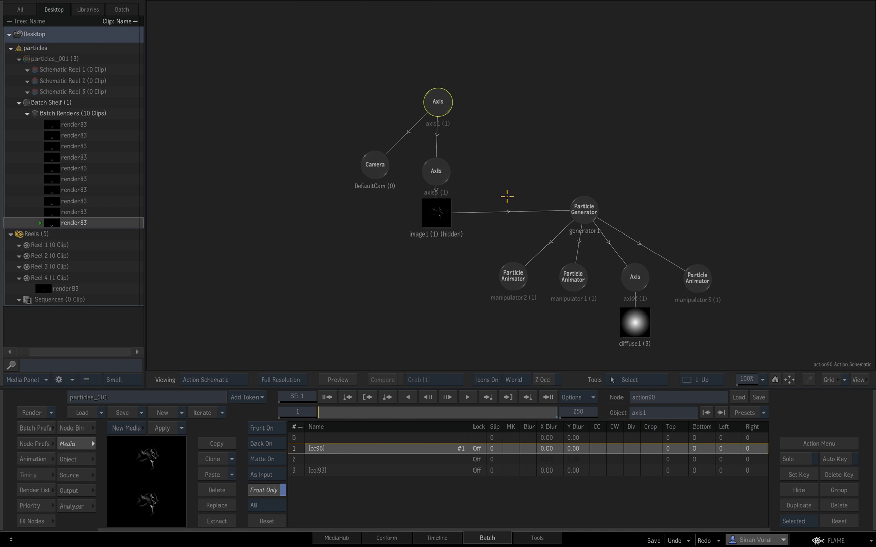
{"action": "key", "text": "grave"}
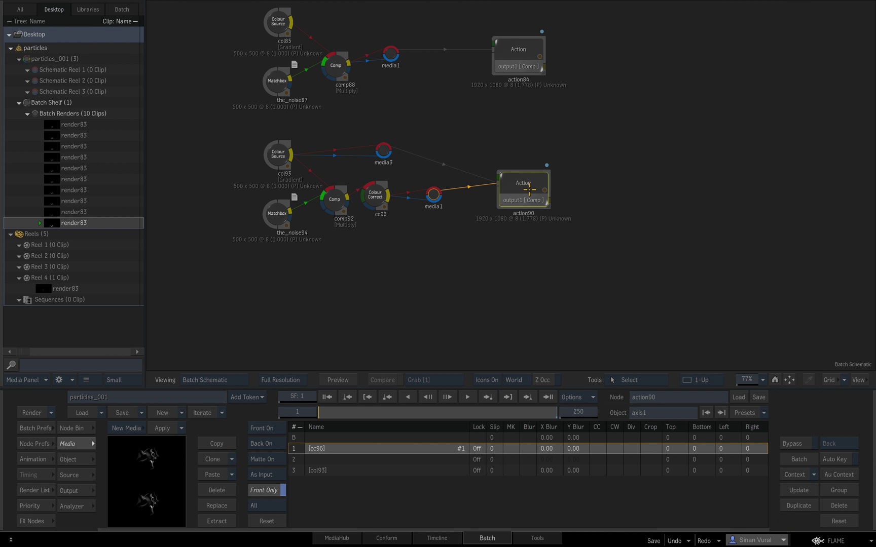
{"action": "left_click", "coordinate": [234, 381]}
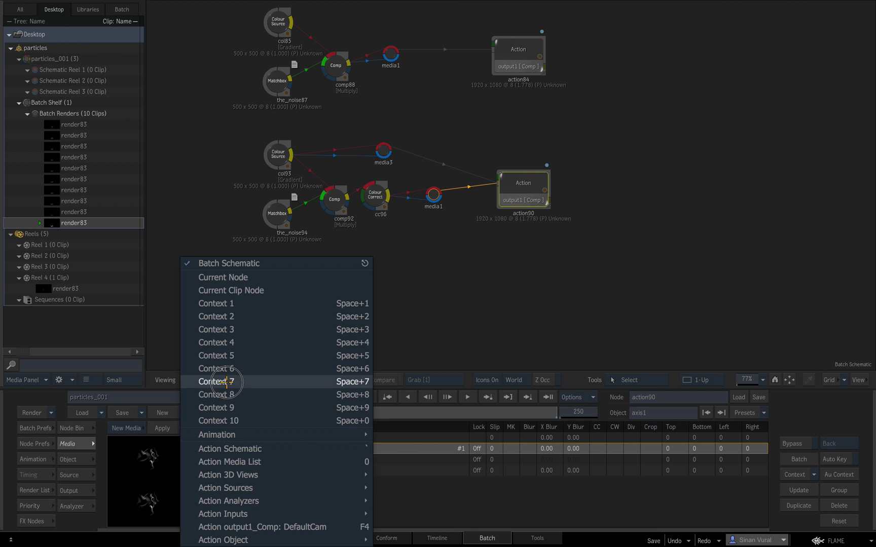
{"action": "left_click", "coordinate": [278, 523]}
{"action": "left_click", "coordinate": [482, 397]}
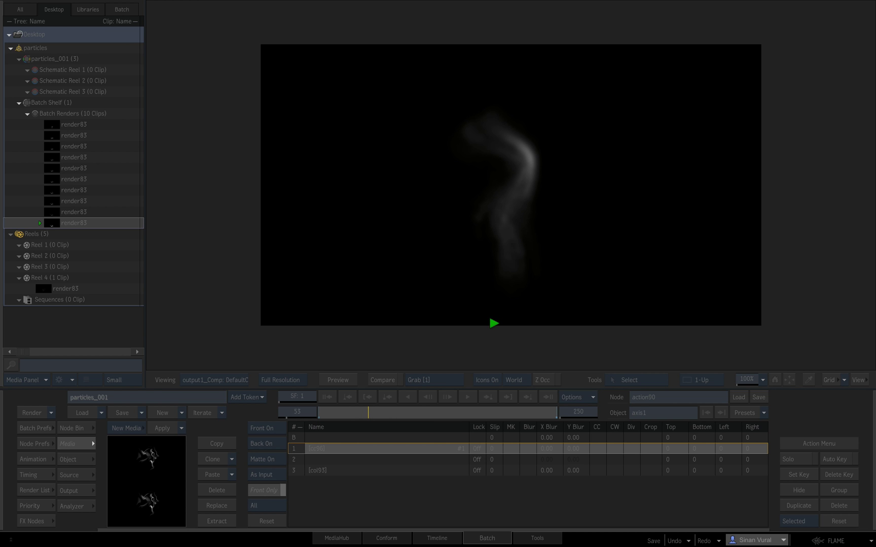
{"action": "left_click", "coordinate": [500, 308]}
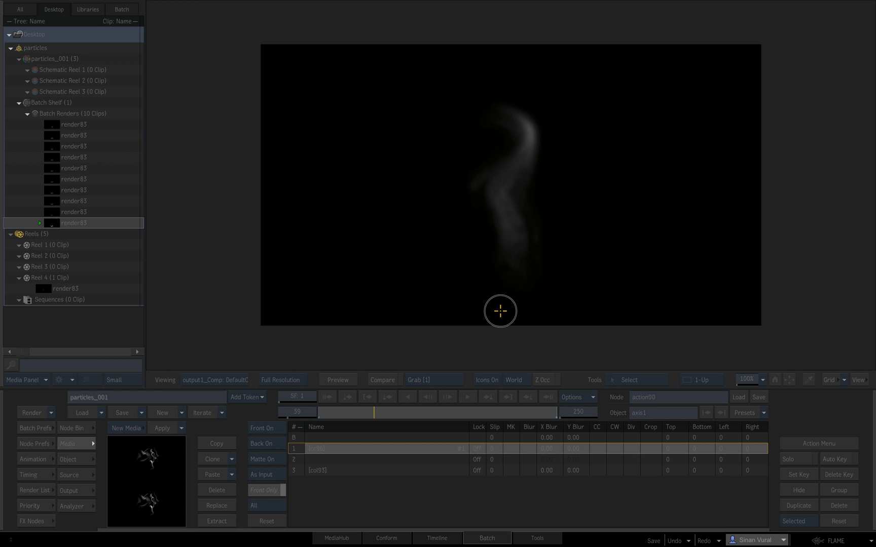
{"action": "left_click", "coordinate": [327, 397]}
Show the settings of the manipulator3 particle animator and play back the output alongside them
{"action": "key", "text": "F4"}
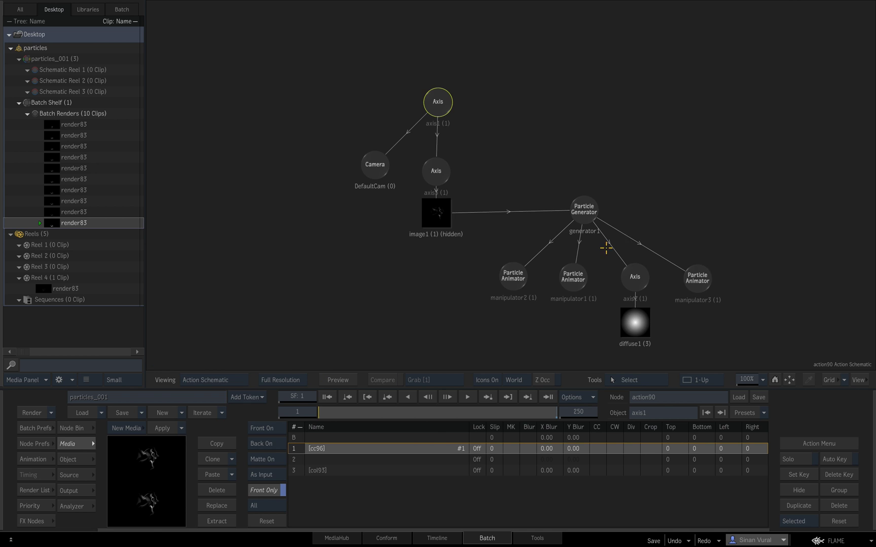
{"action": "left_click", "coordinate": [694, 276]}
{"action": "key", "text": "F1"}
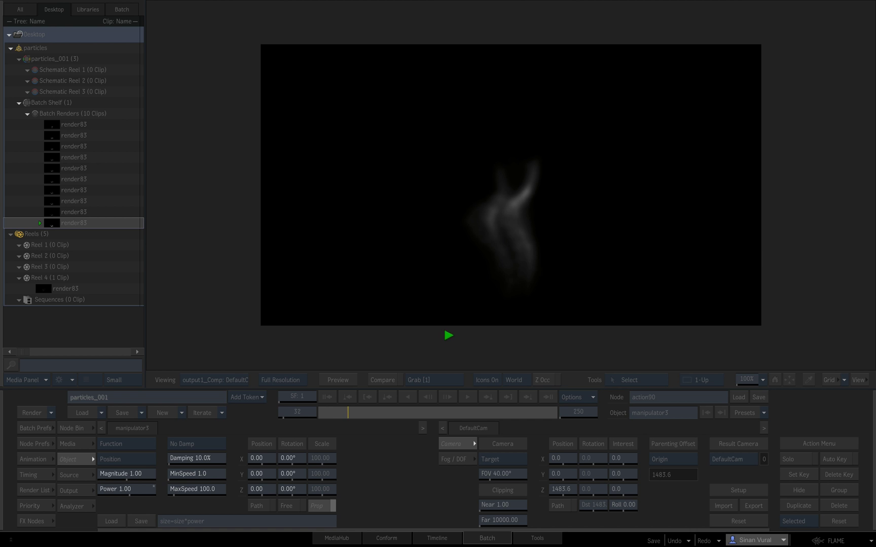
{"action": "left_click", "coordinate": [445, 335]}
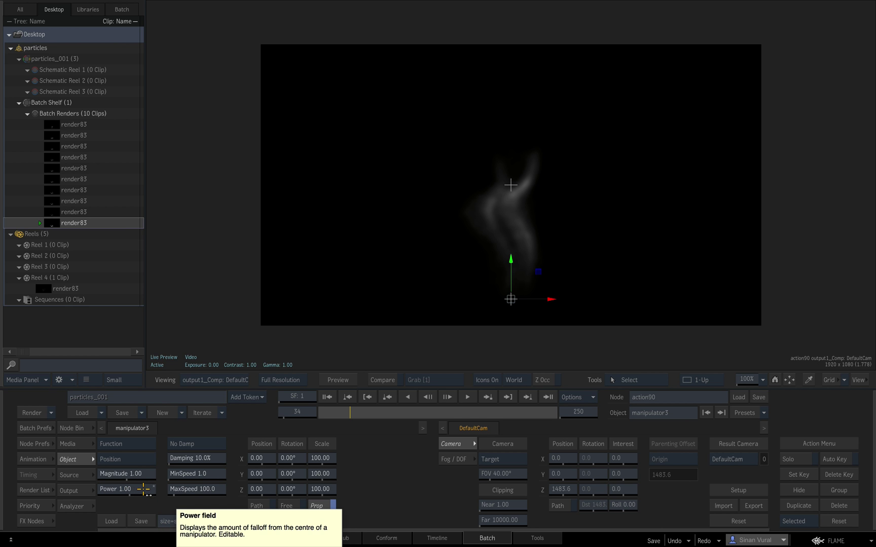
Examine manipulator3's exact Power value in the animation channels and check the Power field in its settings
{"action": "left_click", "coordinate": [33, 459]}
{"action": "scroll", "coordinate": [174, 466], "scroll_direction": "down", "scroll_amount": 10}
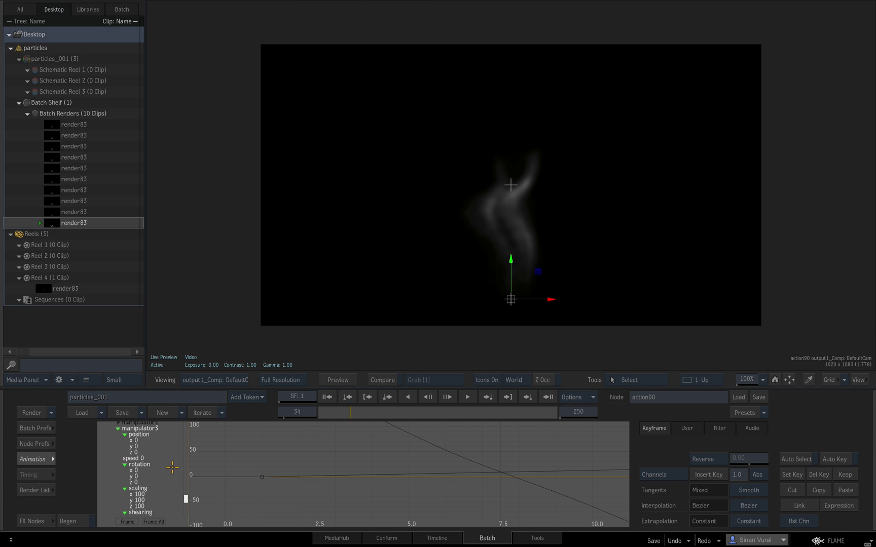
{"action": "left_click_drag", "start_coordinate": [168, 492], "coordinate": [170, 395]}
{"action": "left_click", "coordinate": [146, 480]}
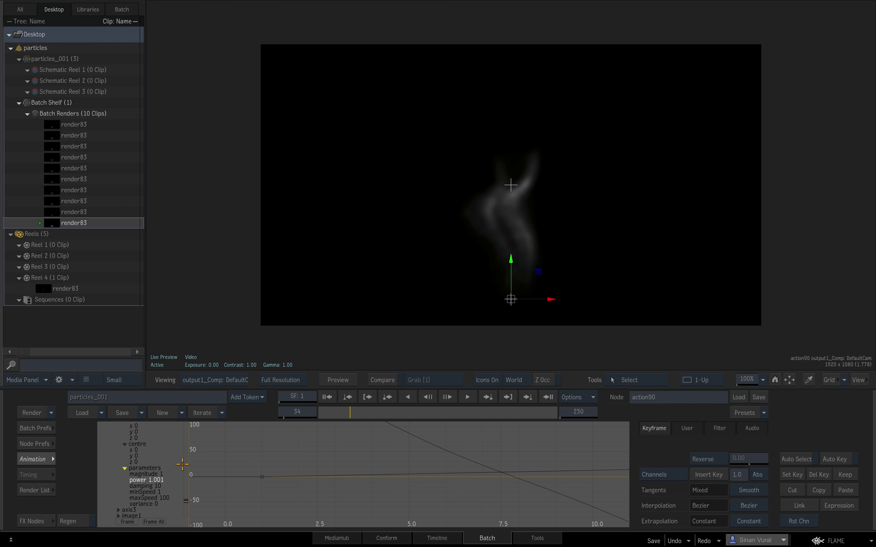
{"action": "left_click", "coordinate": [45, 459]}
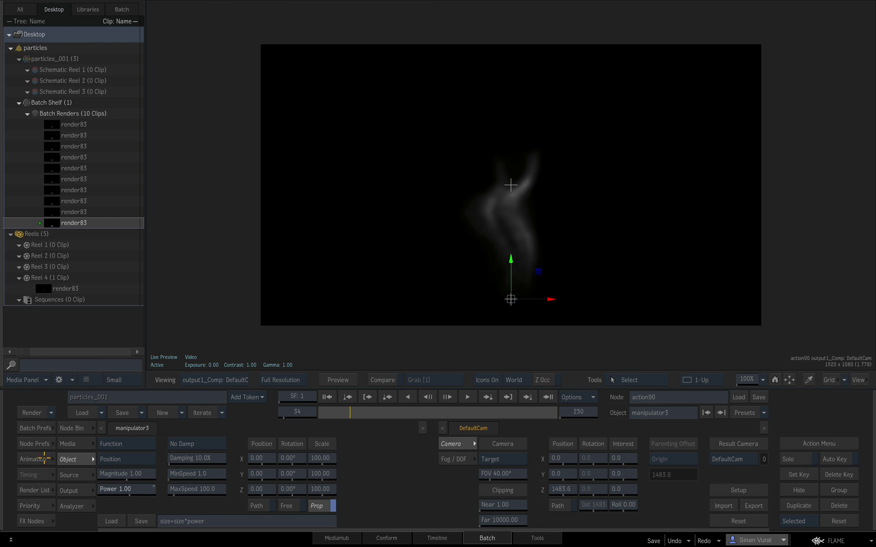
{"action": "left_click", "coordinate": [137, 493]}
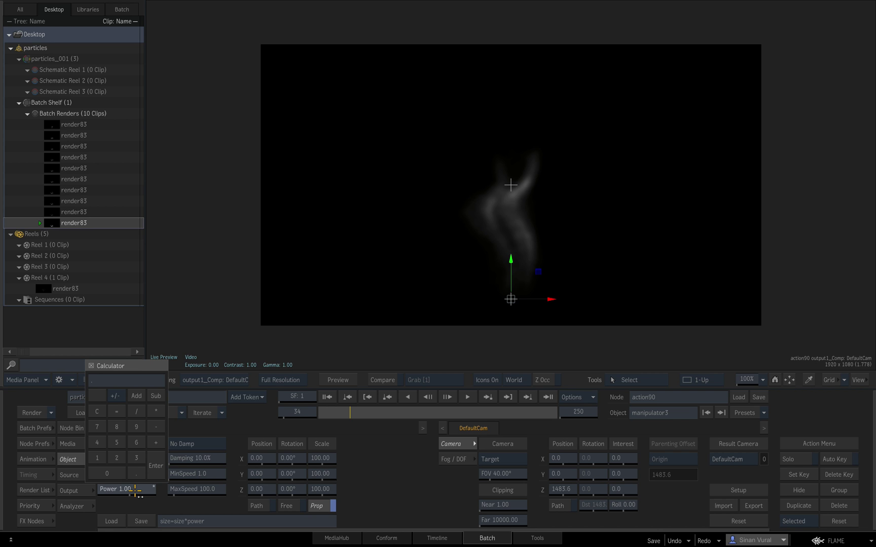
{"action": "key", "text": "Return"}
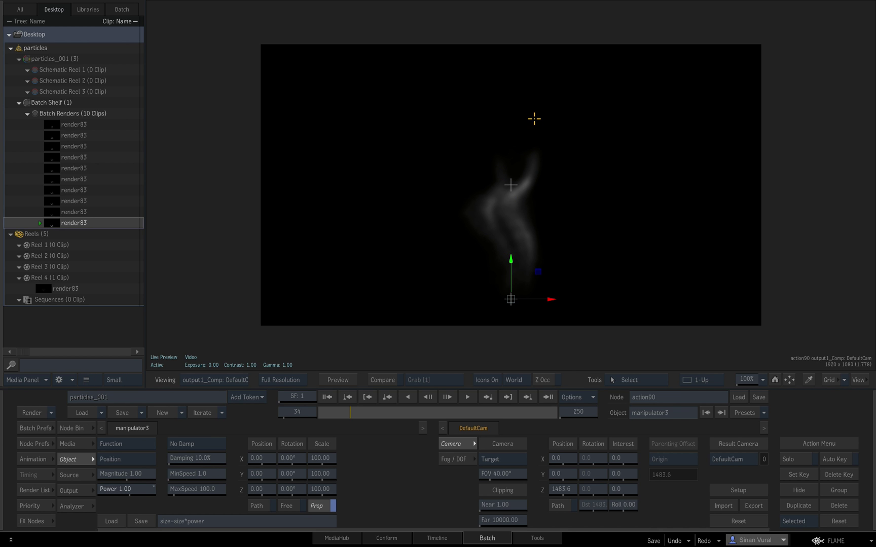
Play the output from the first frame, and orbit DefaultCam around the smoke to about X 1131, Y 879, Z 386
{"action": "left_click", "coordinate": [326, 398]}
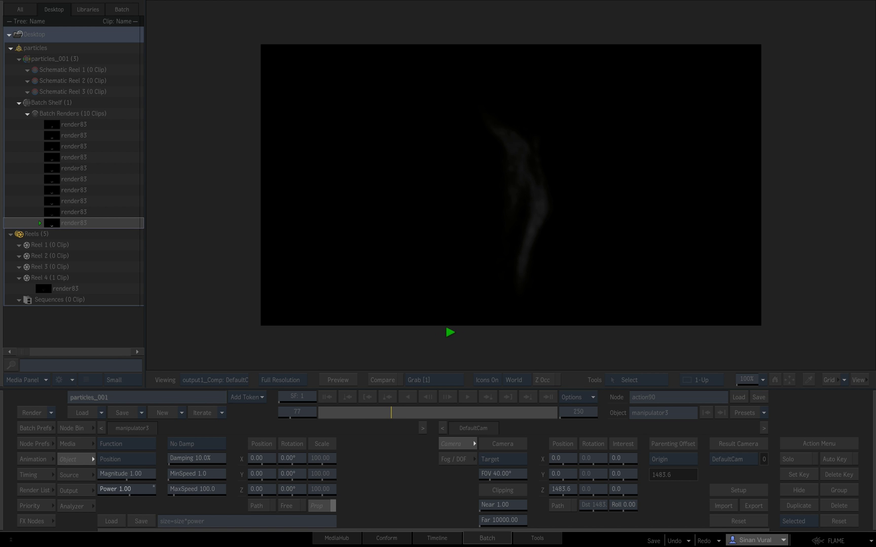
{"action": "left_click", "coordinate": [457, 336]}
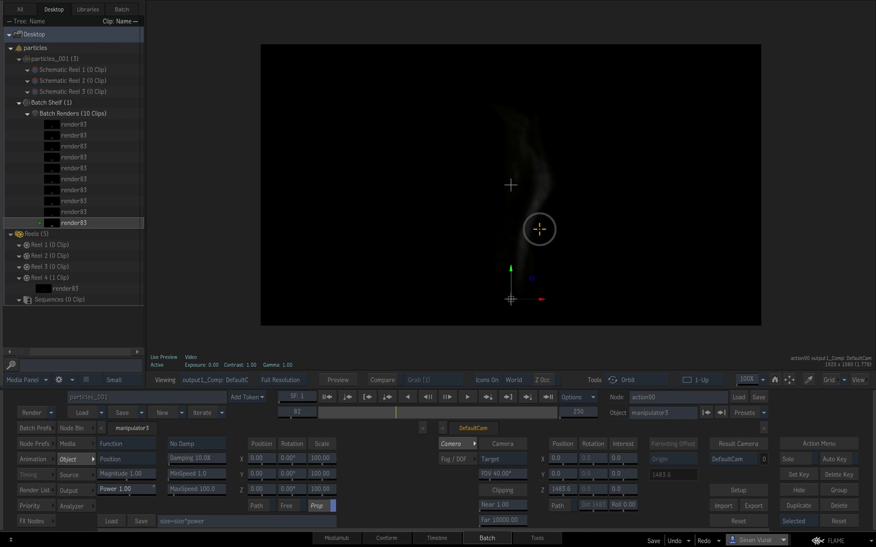
{"action": "left_click_drag", "start_coordinate": [538, 230], "coordinate": [527, 234]}
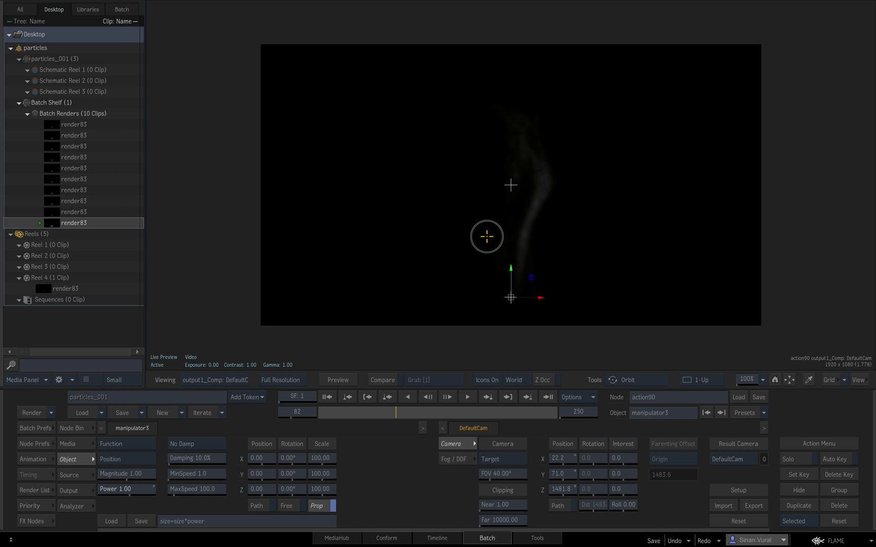
{"action": "left_click_drag", "start_coordinate": [482, 236], "coordinate": [475, 237]}
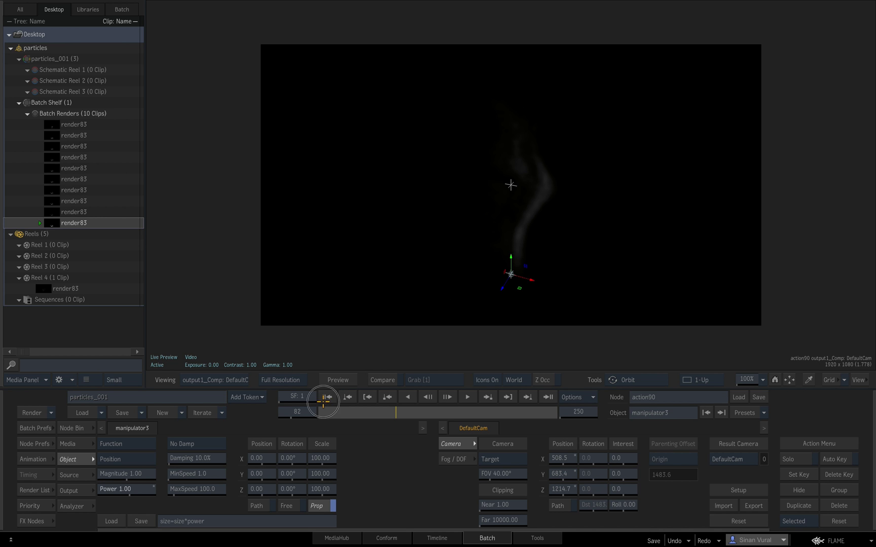
{"action": "left_click", "coordinate": [327, 397]}
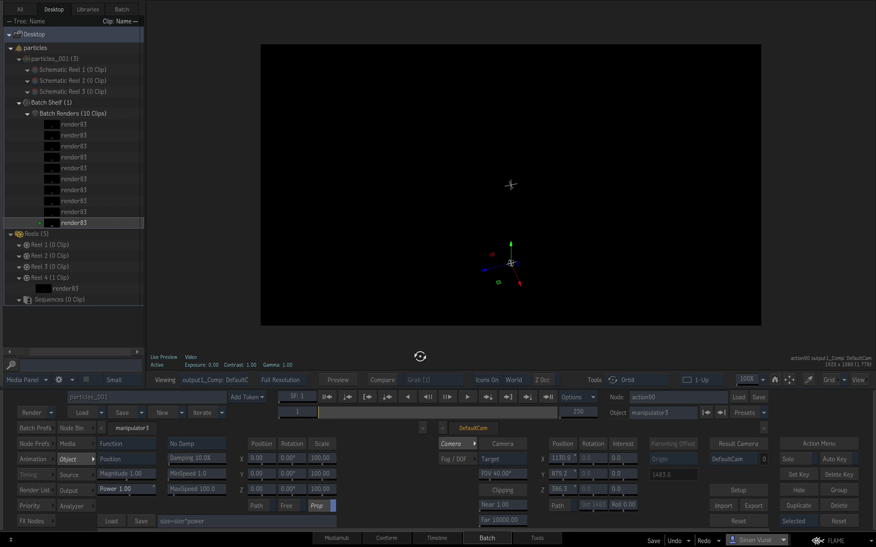
Open the first render83 clip from Batch Renders and play it back, and play the second clip as well
{"action": "key", "text": "Escape"}
{"action": "double_click", "coordinate": [50, 124]}
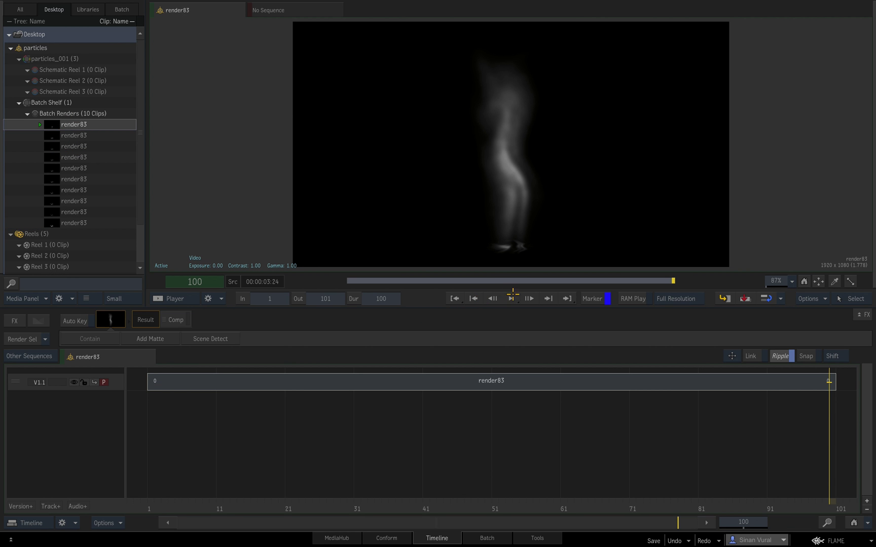
{"action": "left_click", "coordinate": [511, 299]}
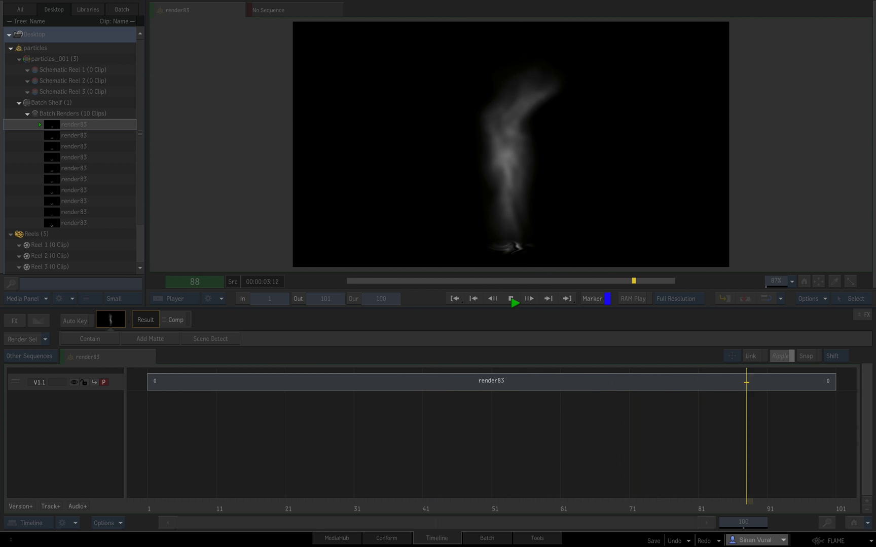
{"action": "left_click", "coordinate": [512, 299]}
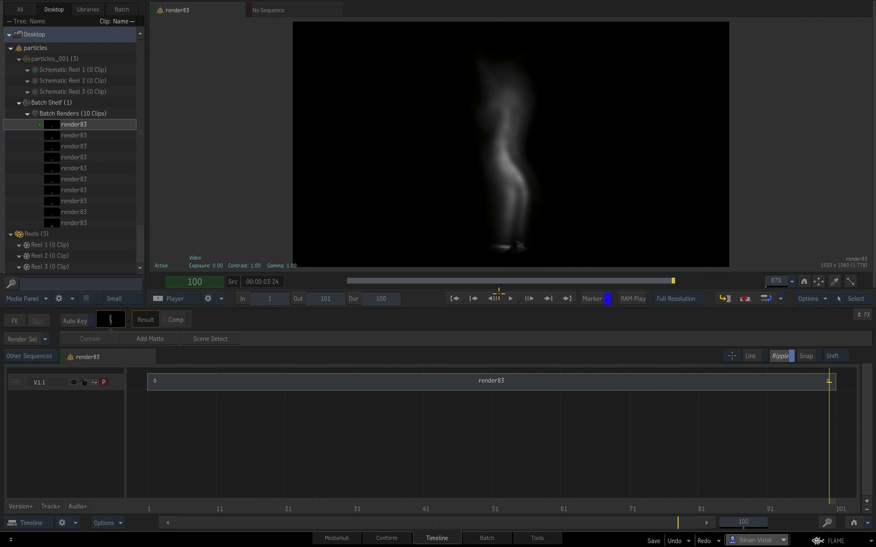
{"action": "left_click", "coordinate": [71, 135]}
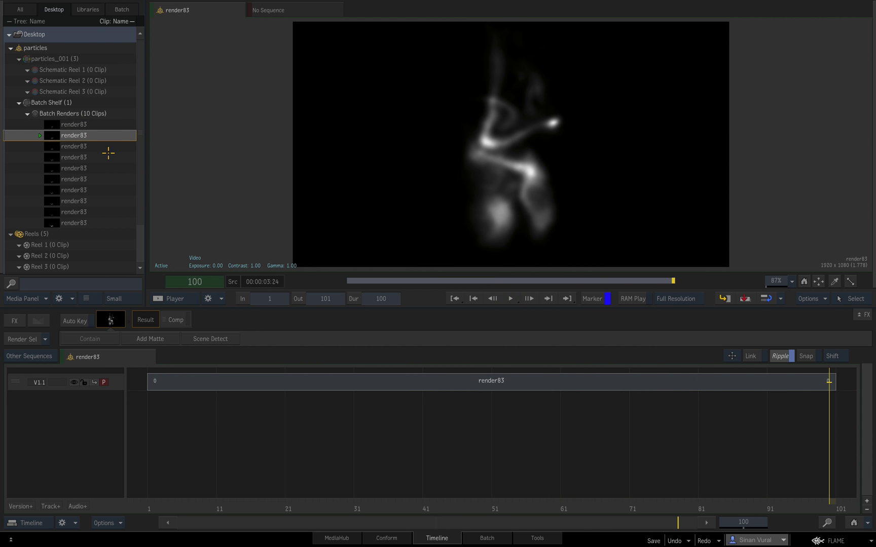
{"action": "left_click", "coordinate": [513, 298]}
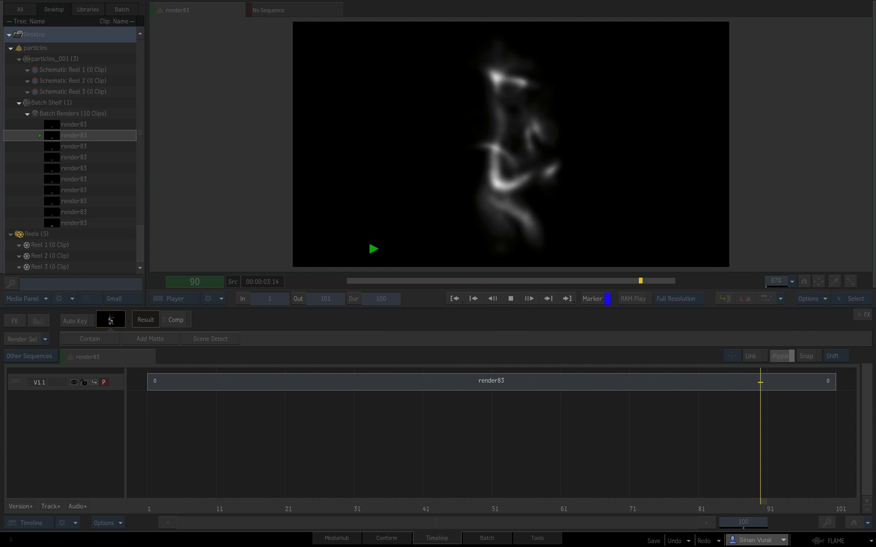
Play back the third and fourth render83 clips in Batch Renders to compare their smoke motion
{"action": "left_click", "coordinate": [56, 147]}
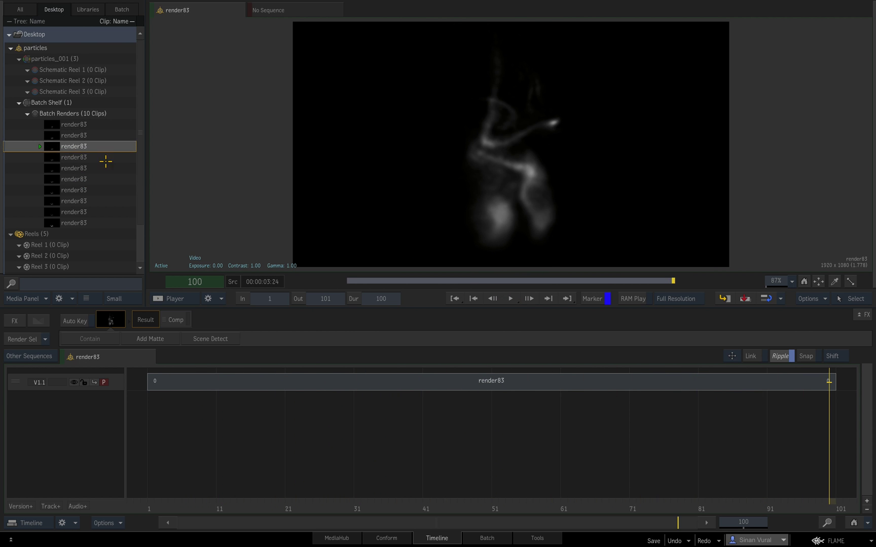
{"action": "left_click", "coordinate": [506, 298]}
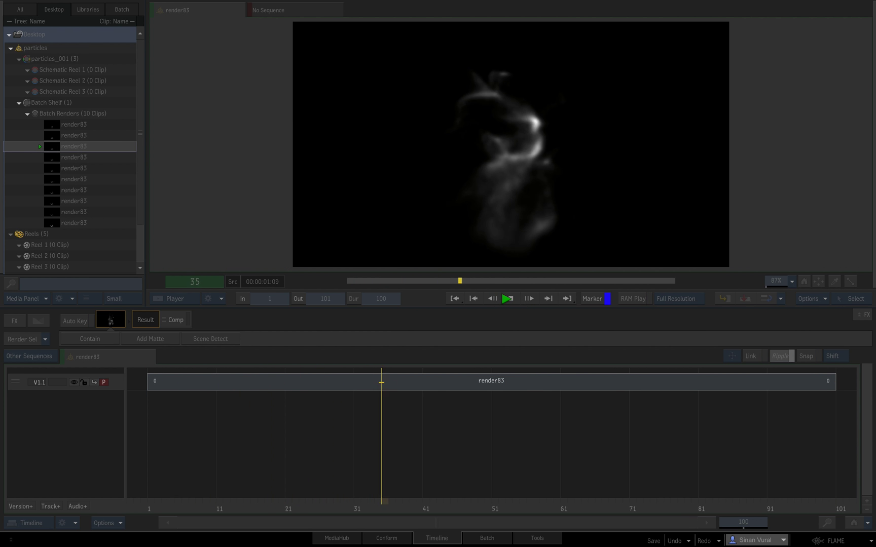
{"action": "left_click", "coordinate": [54, 157]}
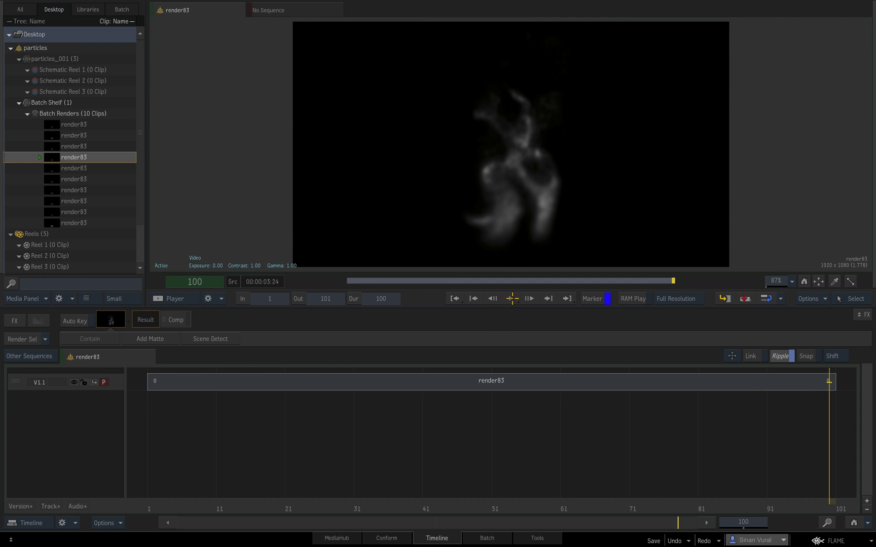
{"action": "key", "text": "space"}
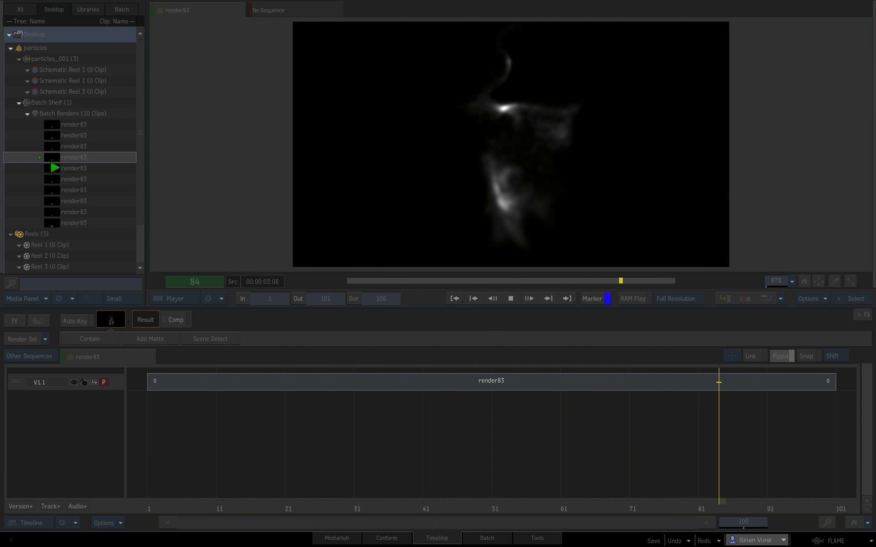
Play back the fifth render83 clip and scrub through its final frames
{"action": "left_click", "coordinate": [54, 167]}
{"action": "left_click", "coordinate": [509, 299]}
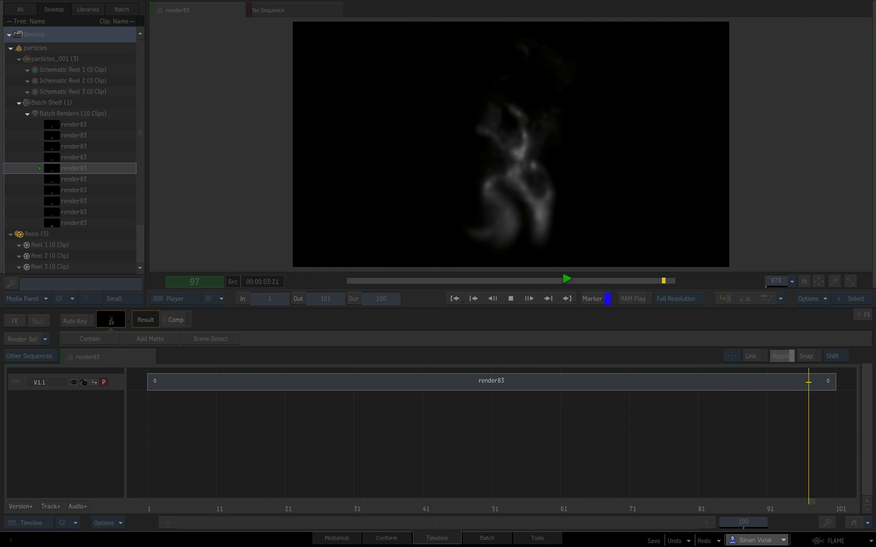
{"action": "left_click_drag", "start_coordinate": [637, 280], "coordinate": [686, 275]}
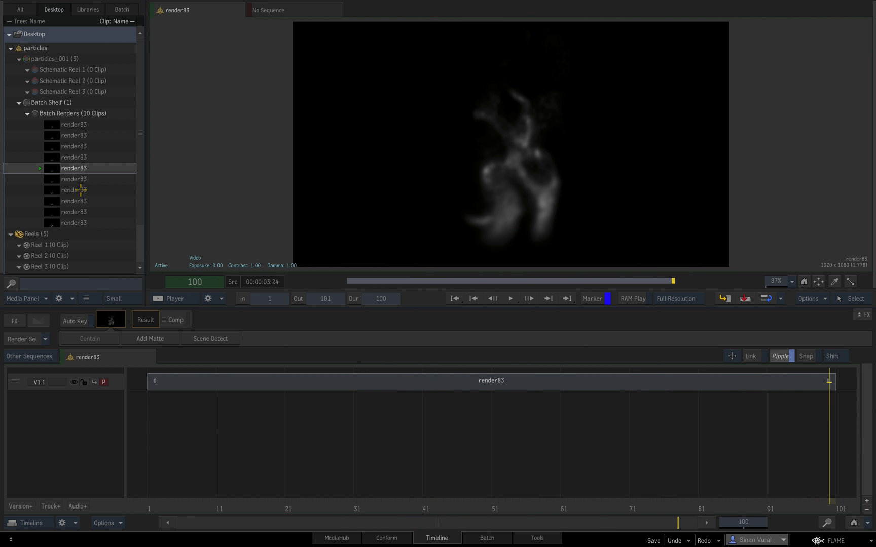
Play back the sixth render83 clip, scrub back to about frame 16 and replay it from there
{"action": "left_click", "coordinate": [49, 179]}
{"action": "left_click", "coordinate": [505, 299]}
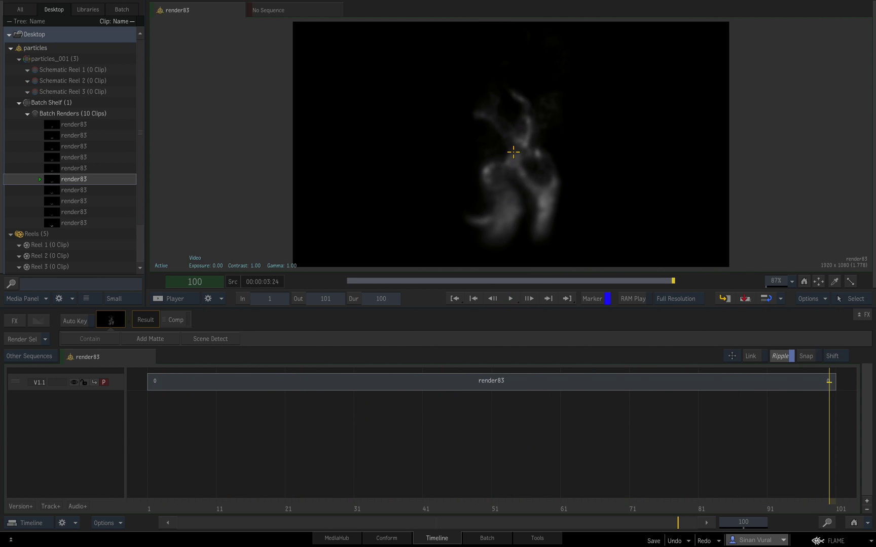
{"action": "left_click", "coordinate": [516, 296]}
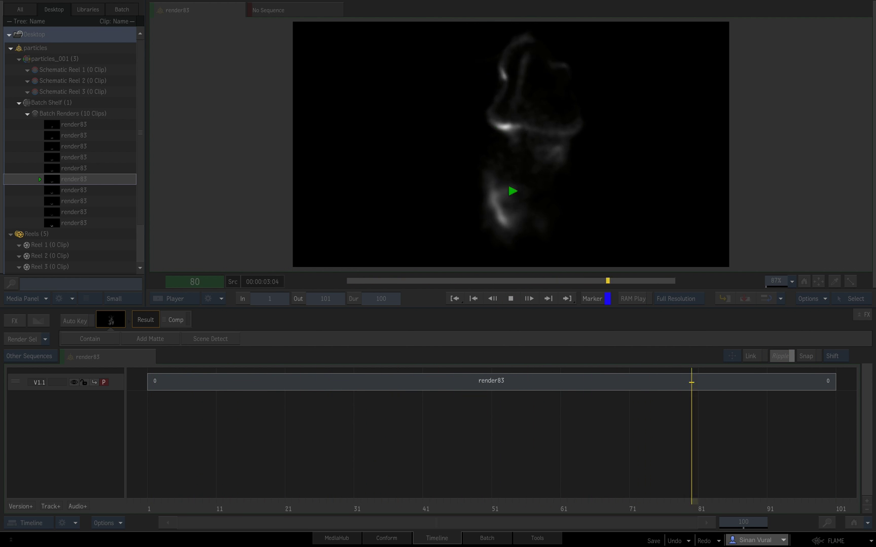
{"action": "left_click_drag", "start_coordinate": [630, 278], "coordinate": [395, 278]}
{"action": "left_click", "coordinate": [507, 299]}
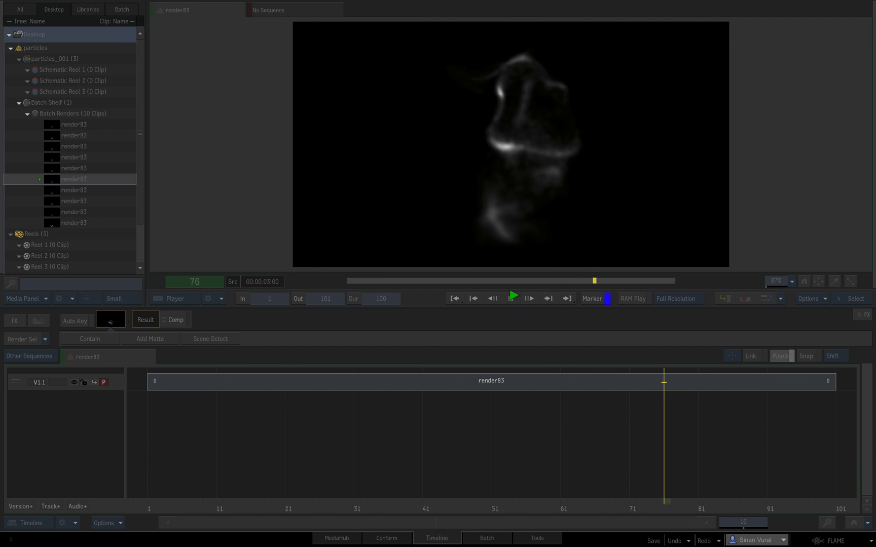
{"action": "left_click", "coordinate": [511, 297]}
Insert a new Axis between axis1 and axis3 in the batch's action90 schematic, and display the DefaultCam output
{"action": "left_click", "coordinate": [488, 537]}
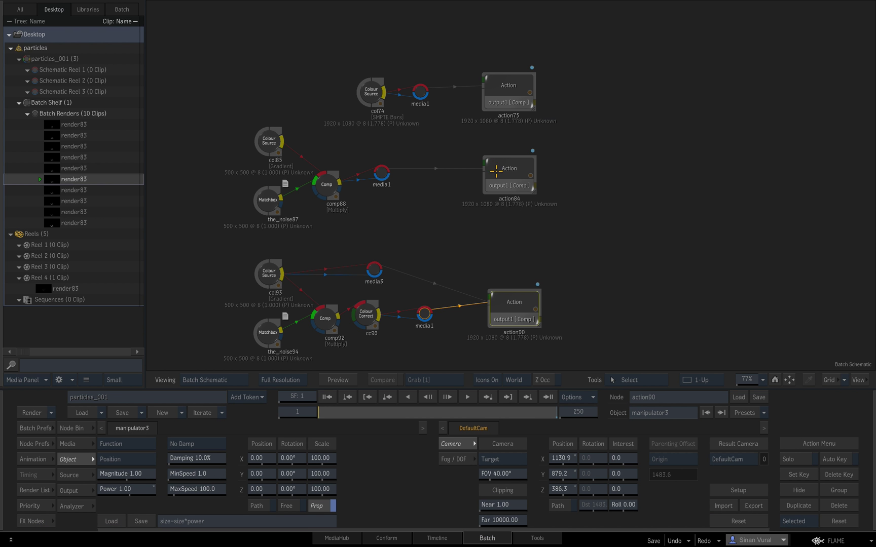
{"action": "double_click", "coordinate": [515, 302]}
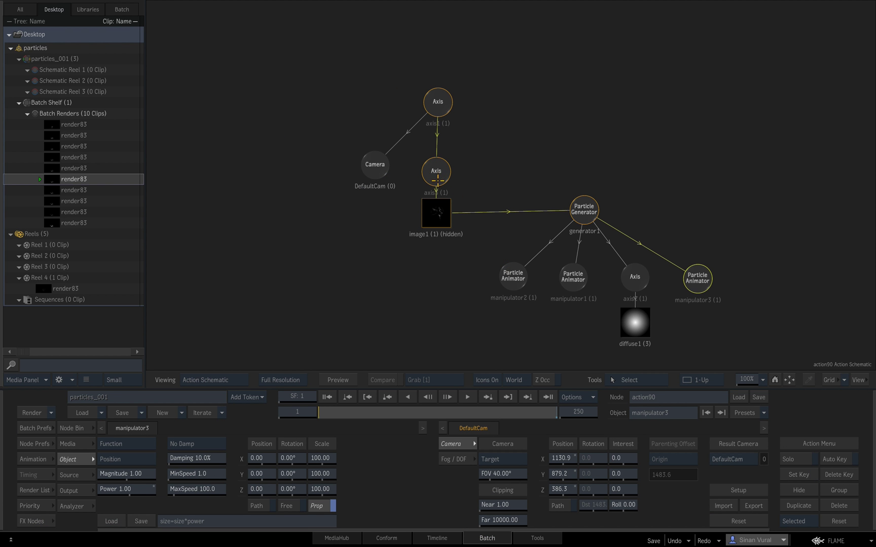
{"action": "left_click_drag", "start_coordinate": [438, 171], "coordinate": [434, 210]}
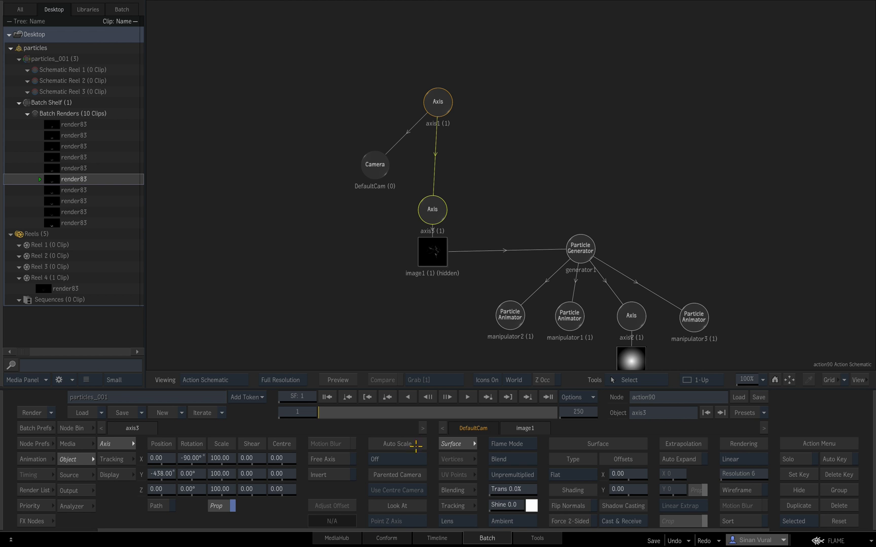
{"action": "mouse_move", "coordinate": [418, 546]}
{"action": "key", "text": "a"}
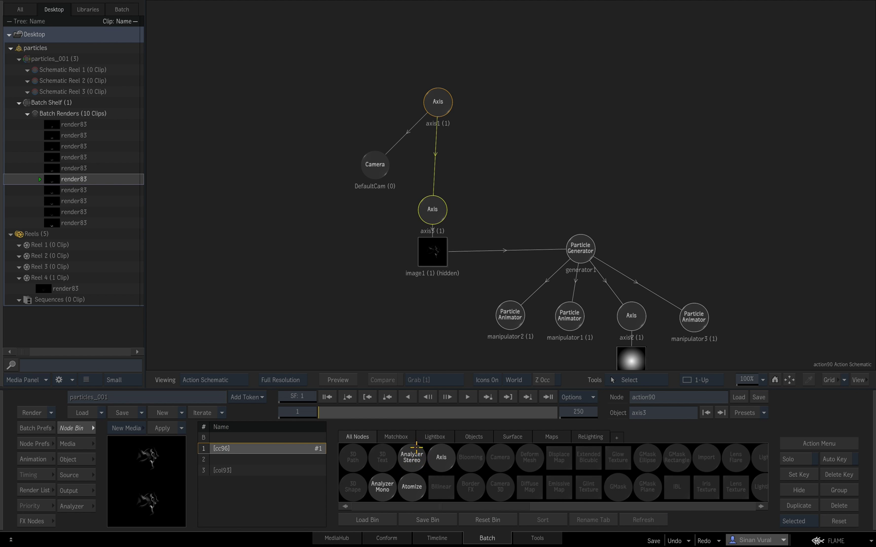
{"action": "left_click_drag", "start_coordinate": [441, 459], "coordinate": [437, 160]}
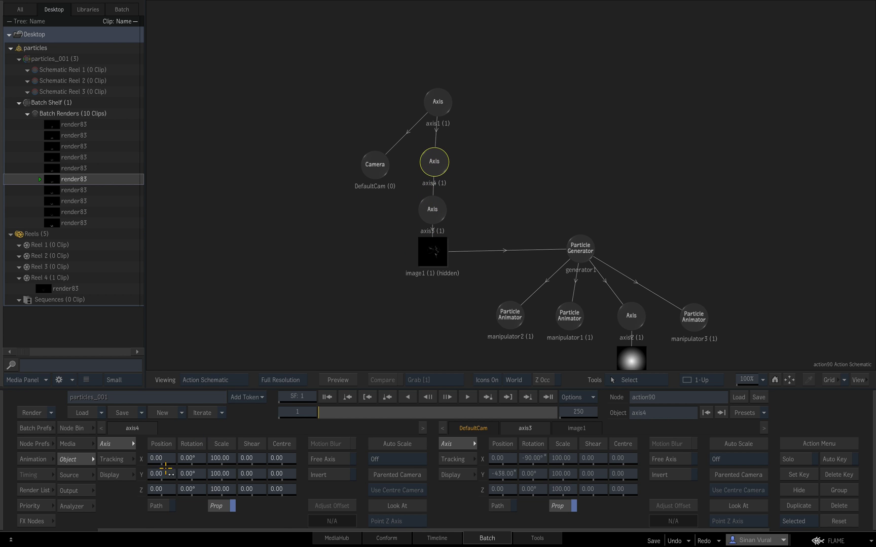
{"action": "key", "text": "F1"}
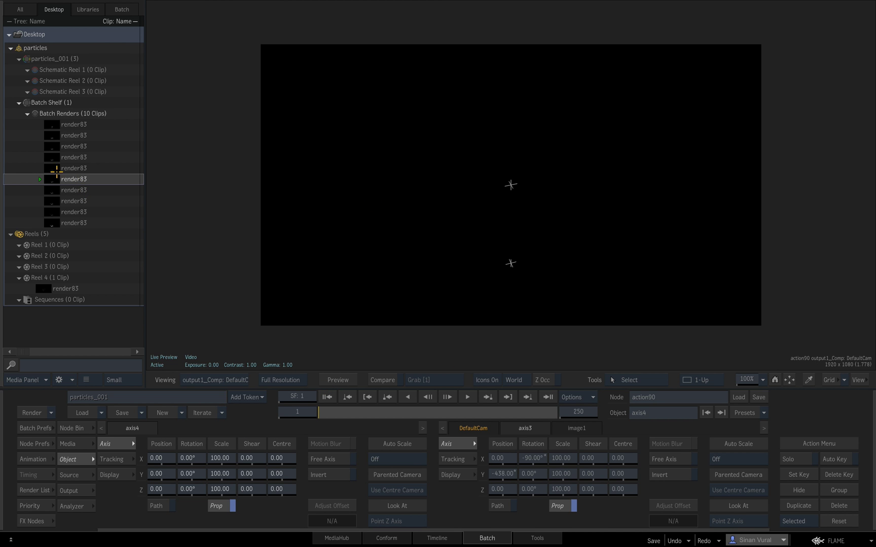
Open the seventh render83 clip from Batch Renders and play it back, followed by the eighth clip
{"action": "double_click", "coordinate": [53, 190]}
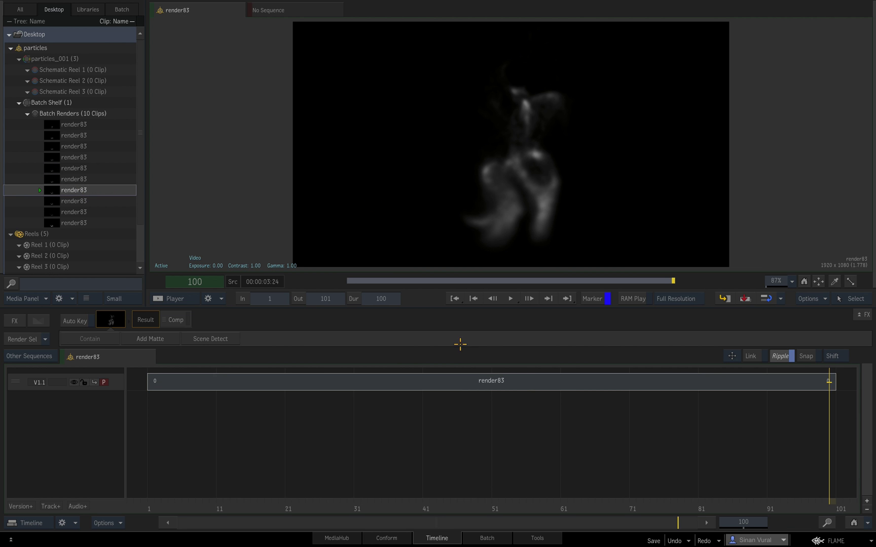
{"action": "key", "text": "space"}
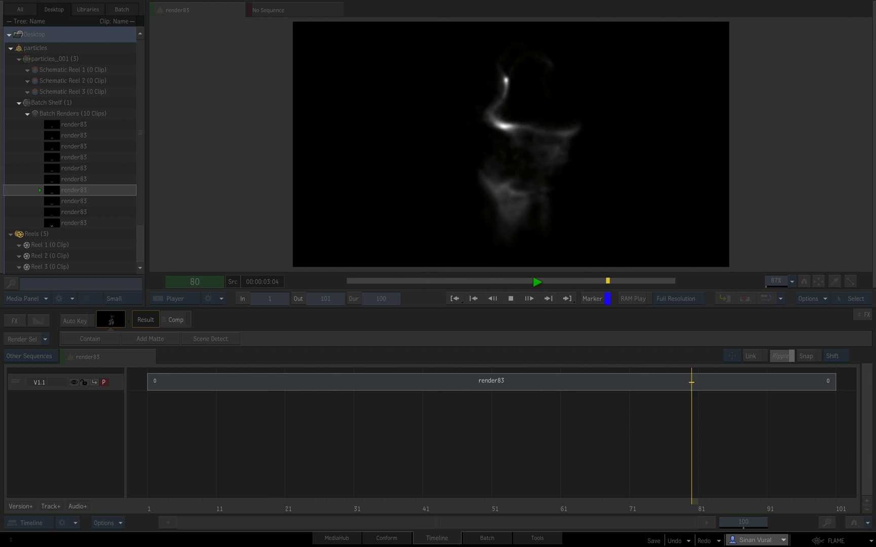
{"action": "left_click", "coordinate": [56, 201]}
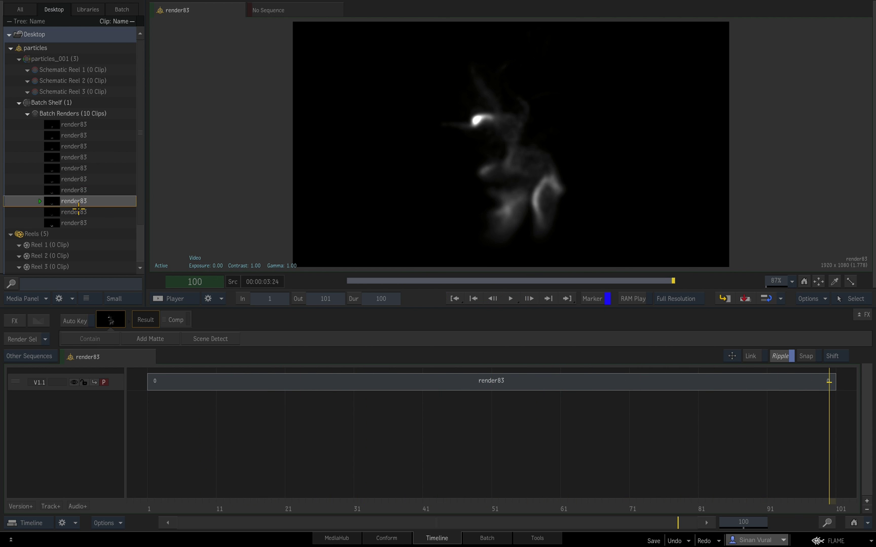
{"action": "left_click", "coordinate": [509, 298]}
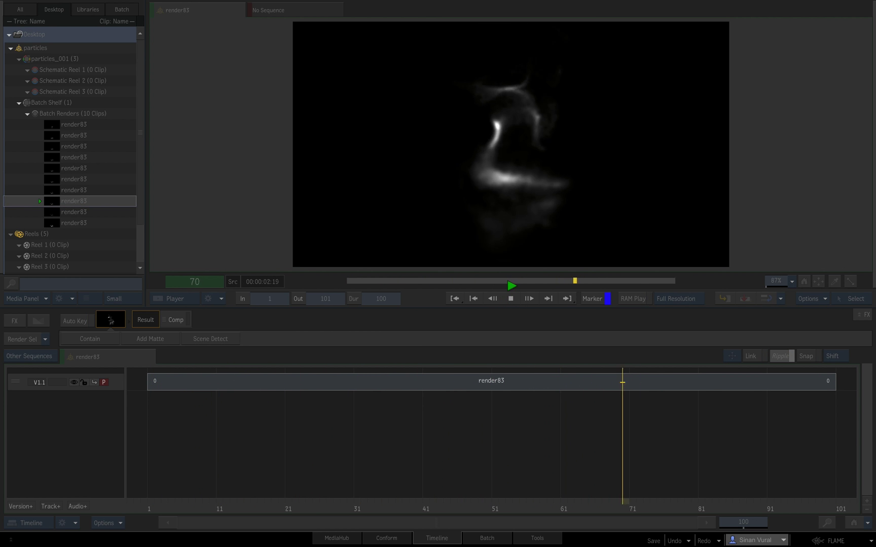
Play back the ninth render83 clip twice, and replay the eighth clip for comparison
{"action": "left_click", "coordinate": [55, 212]}
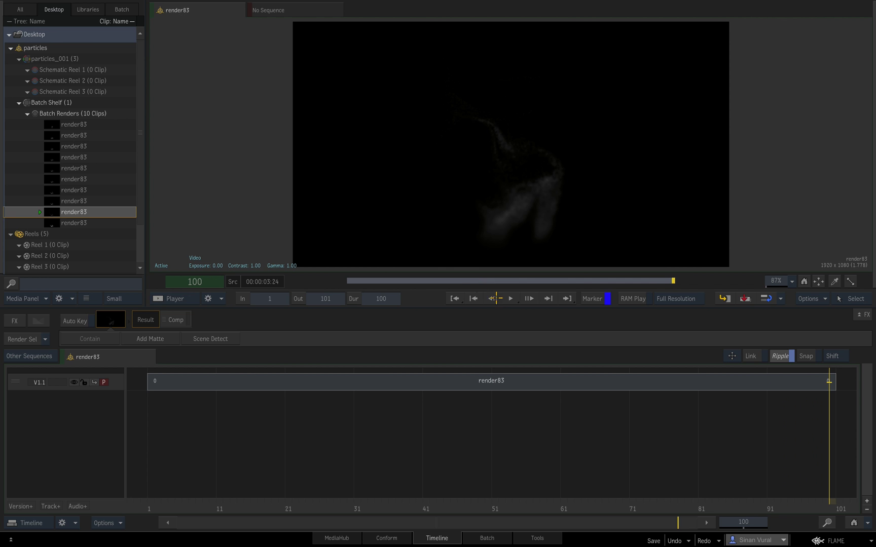
{"action": "left_click", "coordinate": [510, 298]}
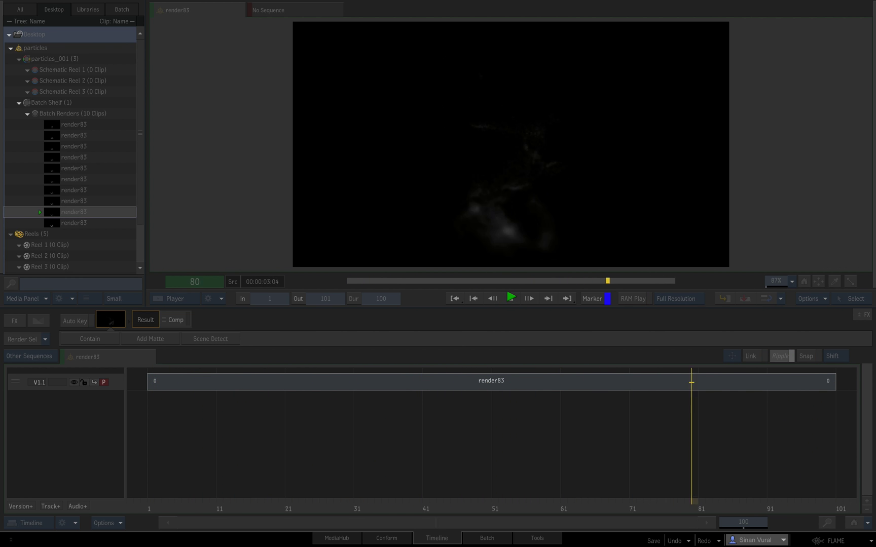
{"action": "left_click", "coordinate": [510, 299]}
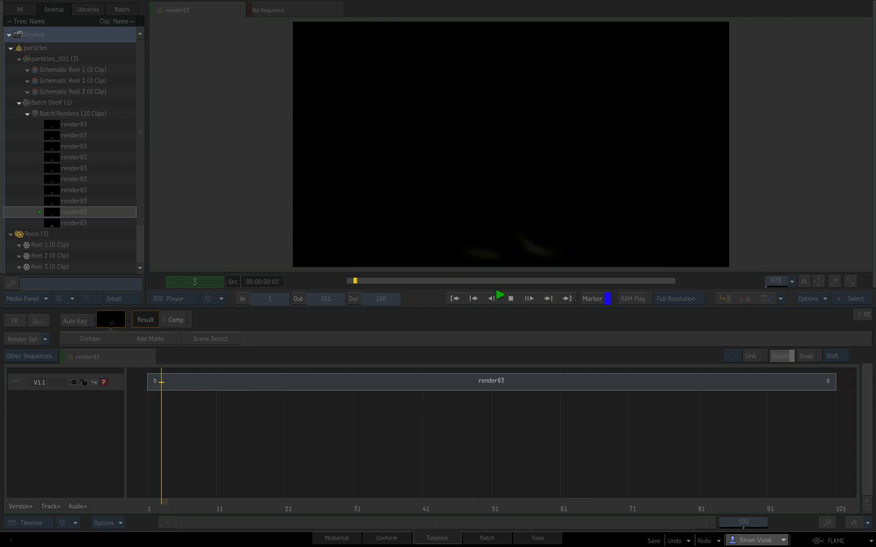
{"action": "left_click", "coordinate": [85, 205]}
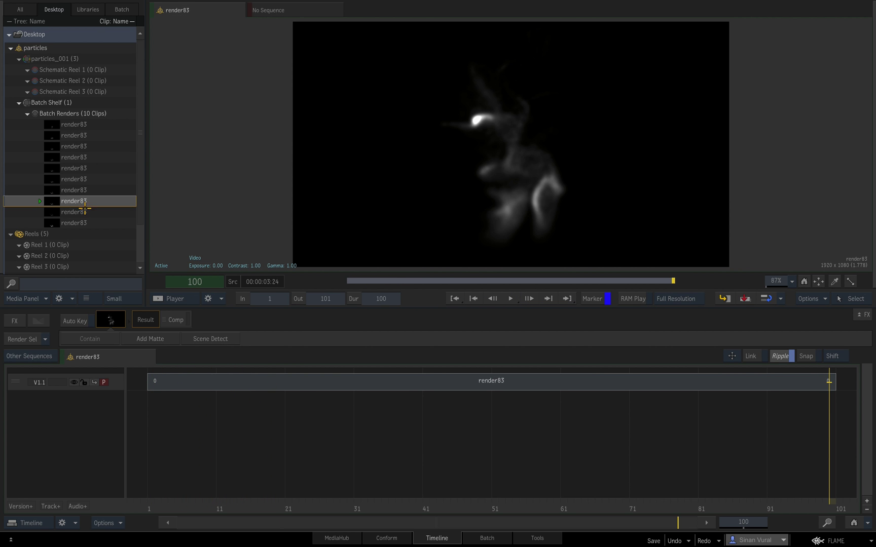
{"action": "left_click", "coordinate": [511, 298]}
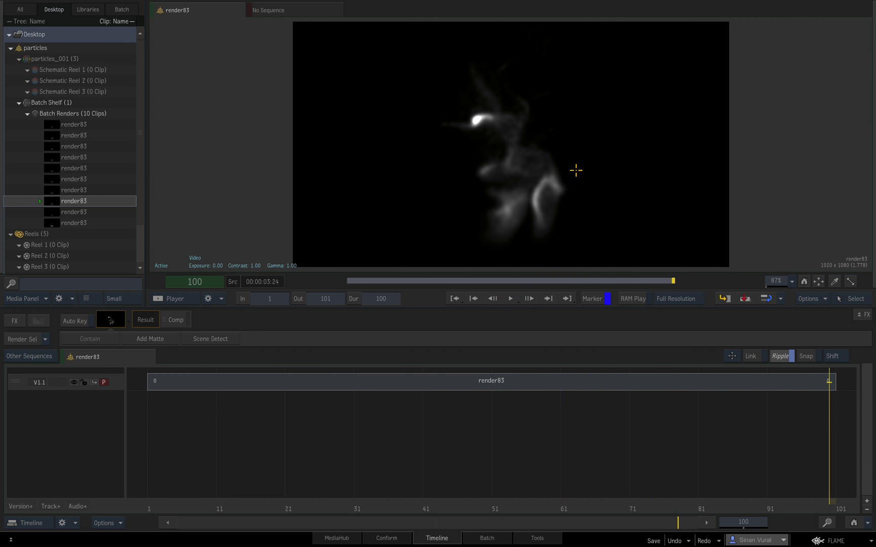
{"action": "key", "text": "super+Tab"}
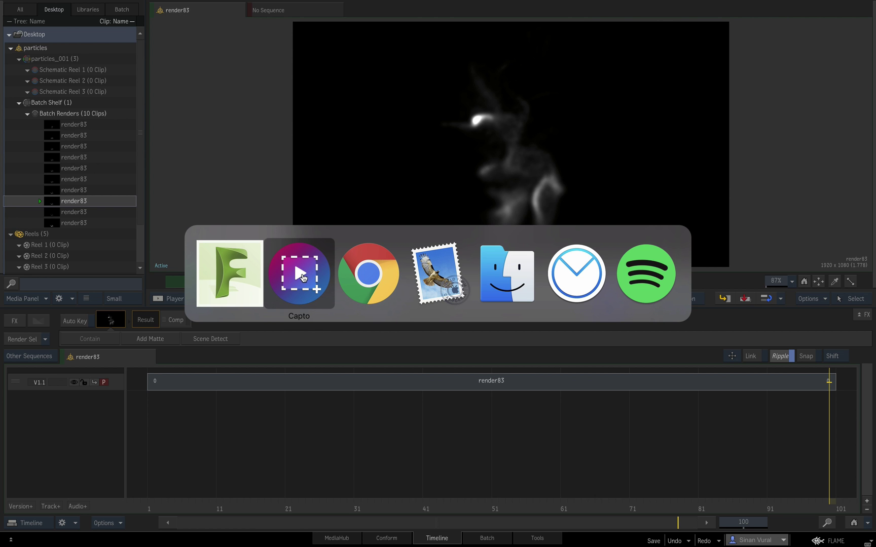
{"action": "left_click", "coordinate": [300, 281]}
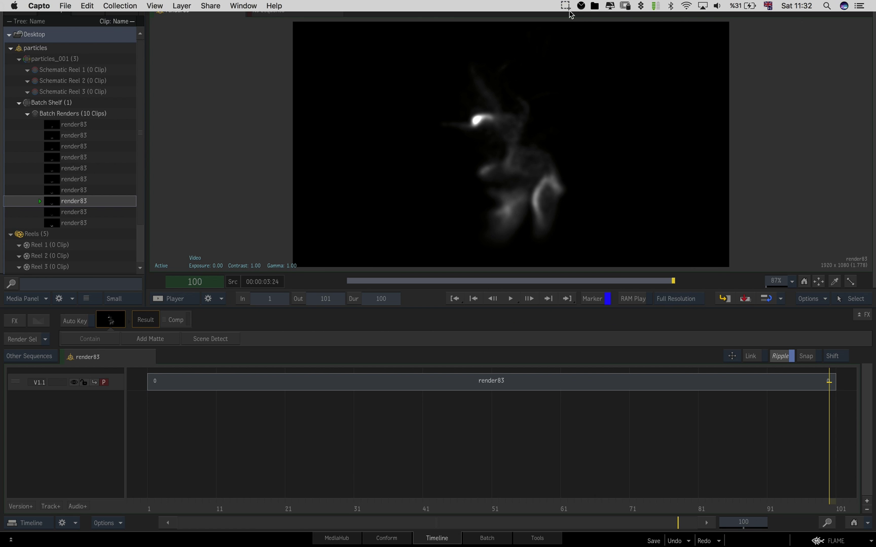